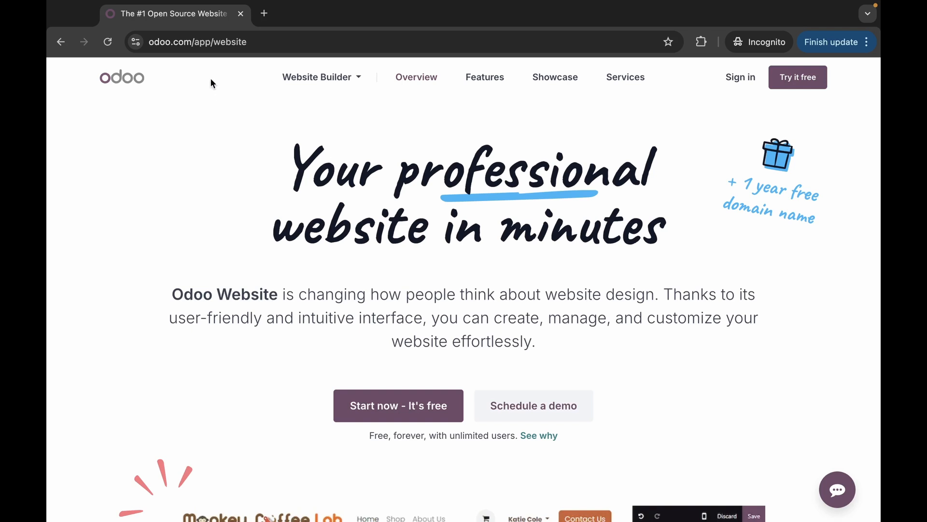
# - Start a free Odoo Website trial from the landing page
pyautogui.scroll(-1, 279, 174)
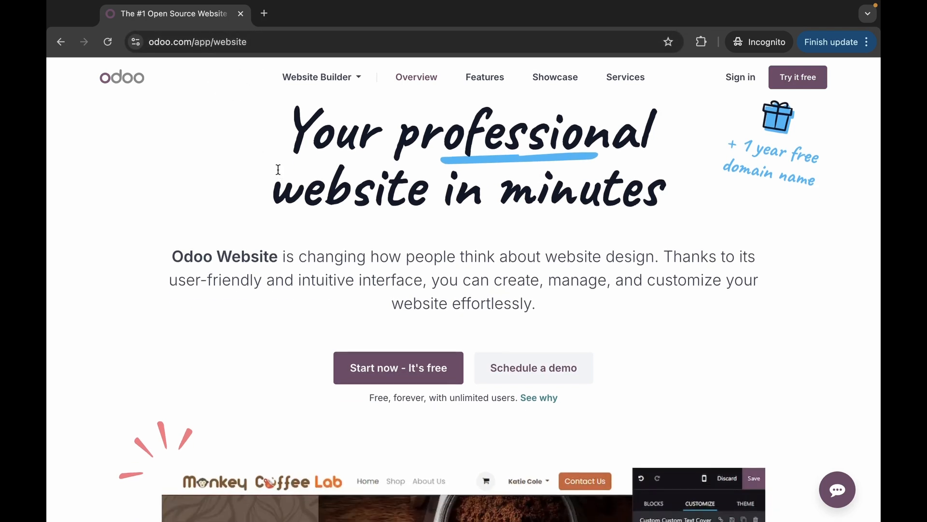
pyautogui.scroll(1, 278, 169)
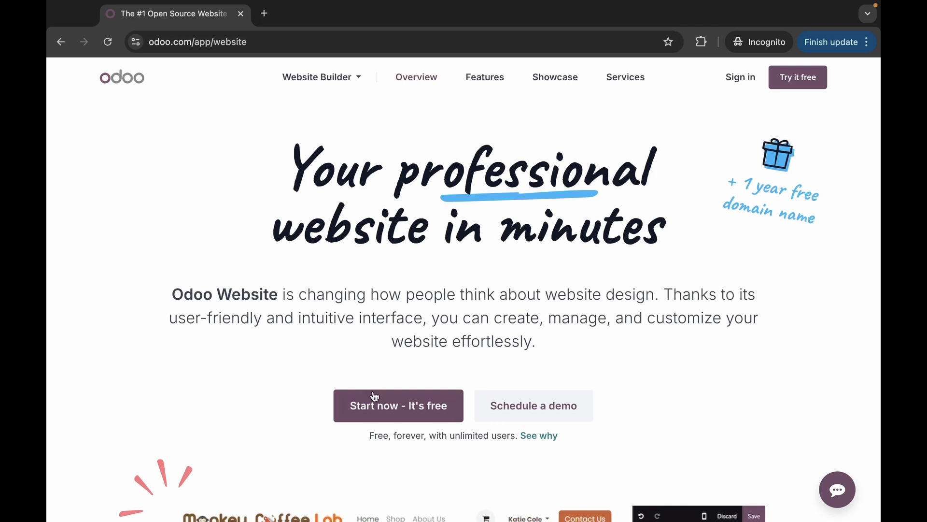
pyautogui.click(375, 396)
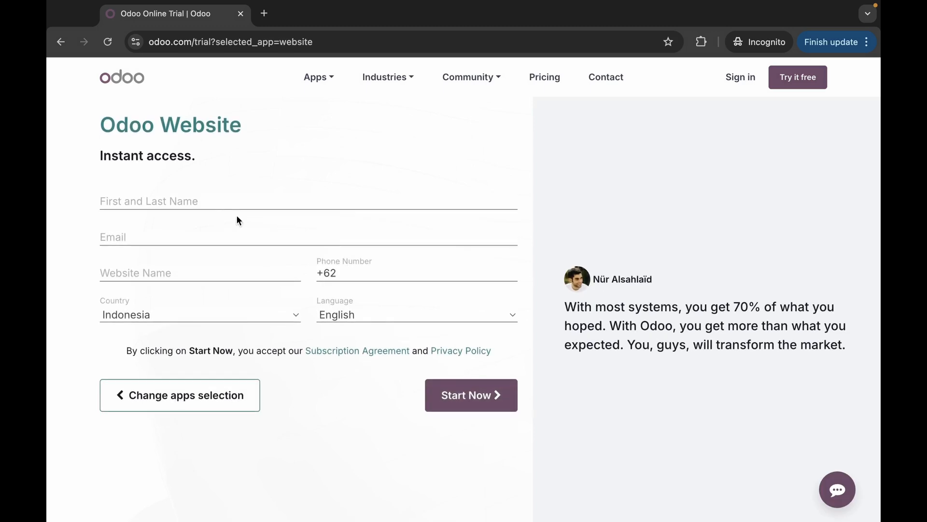
# - Fill the signup with autofilled name, your e-mail and website name rzm-solution, then submit
pyautogui.click(224, 204)
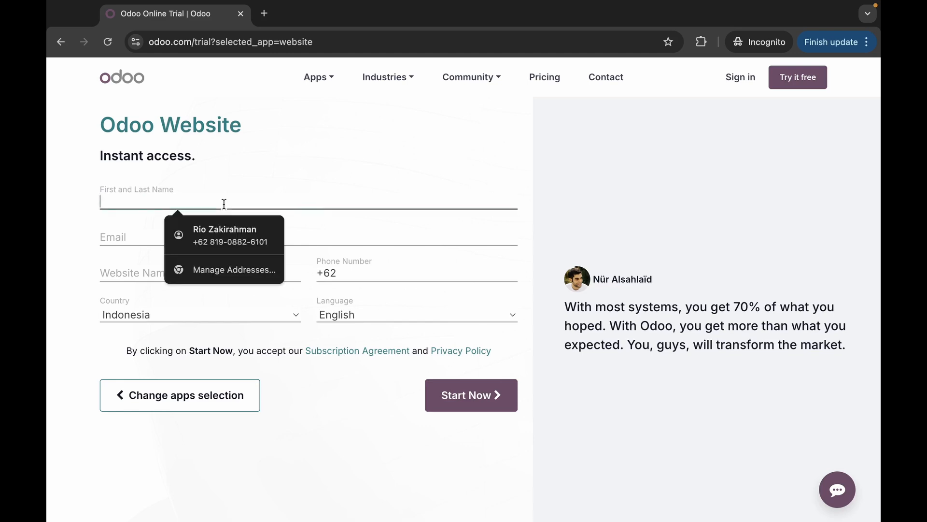
pyautogui.click(225, 229)
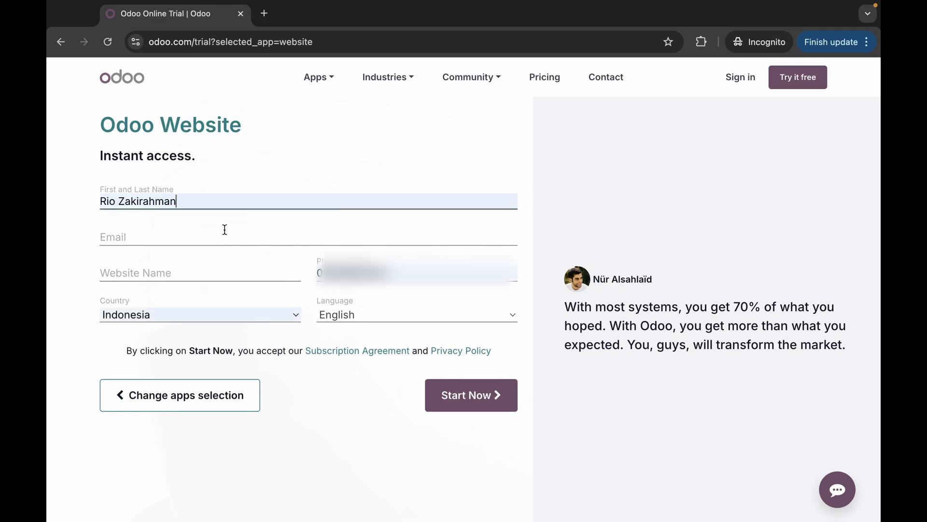
pyautogui.click(177, 235)
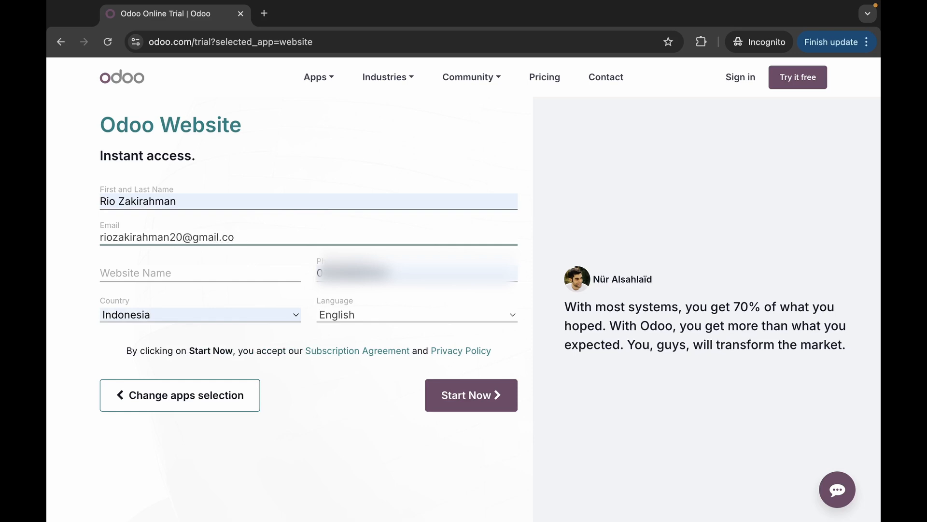
pyautogui.click(176, 275)
pyautogui.write('rzm')
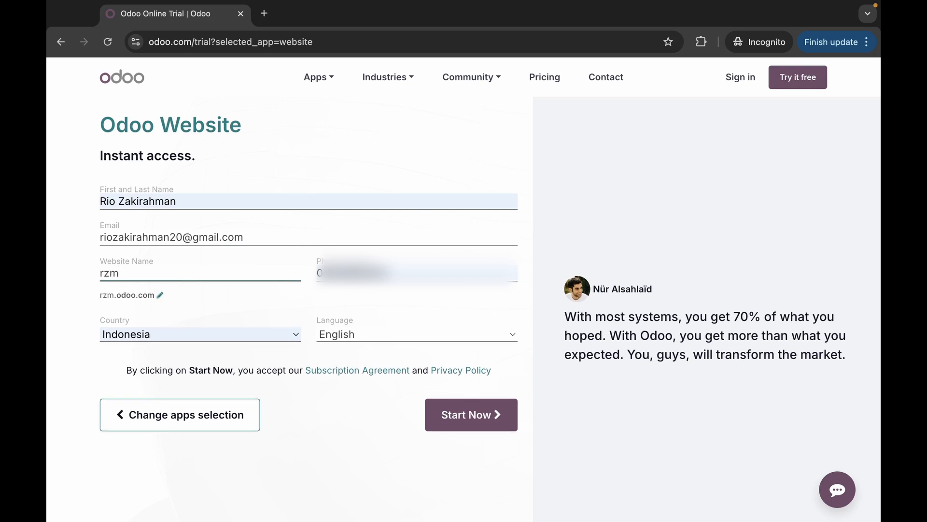
pyautogui.write('-solution')
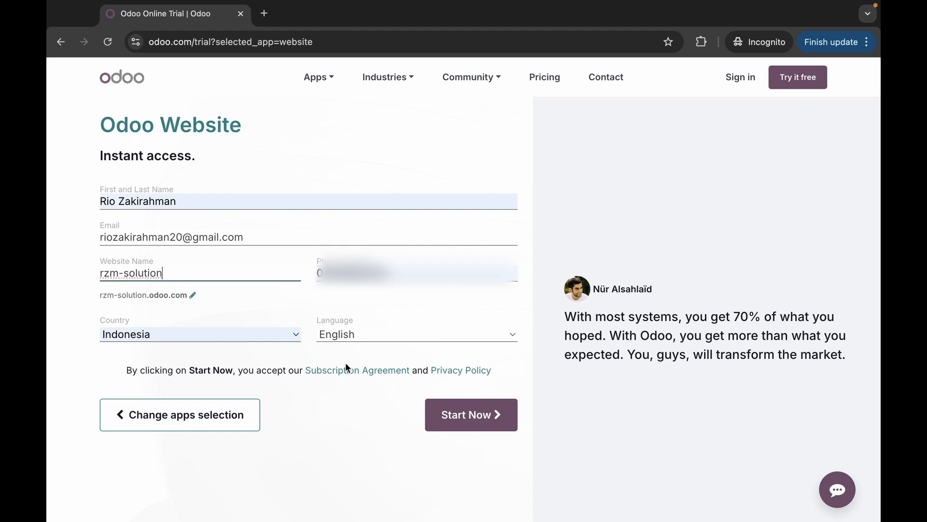
pyautogui.click(460, 419)
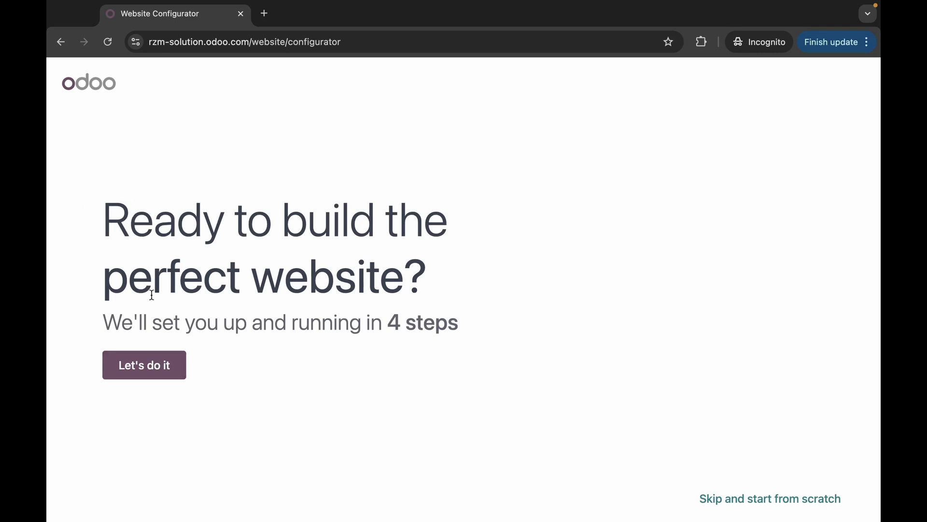
# - Describe the site as a business website for a 'sofware' business whose objective is getting leads
pyautogui.click(156, 374)
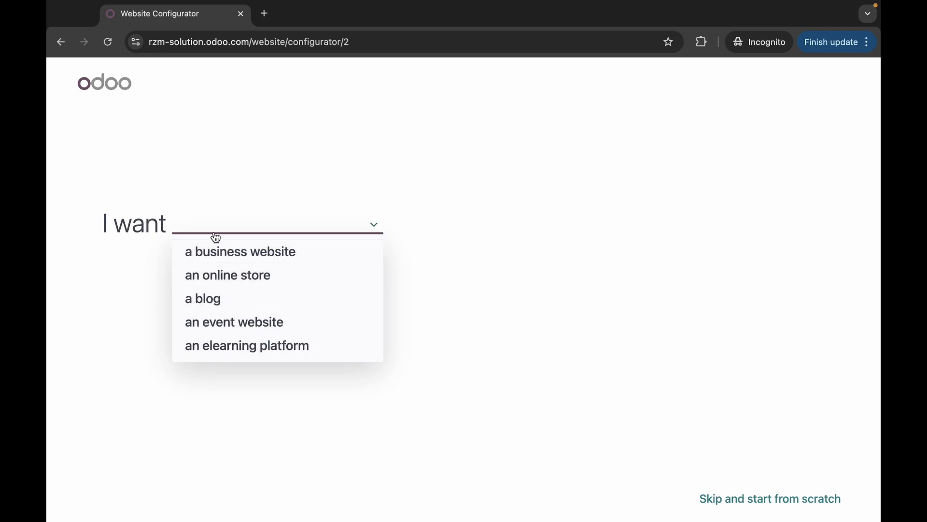
pyautogui.click(222, 246)
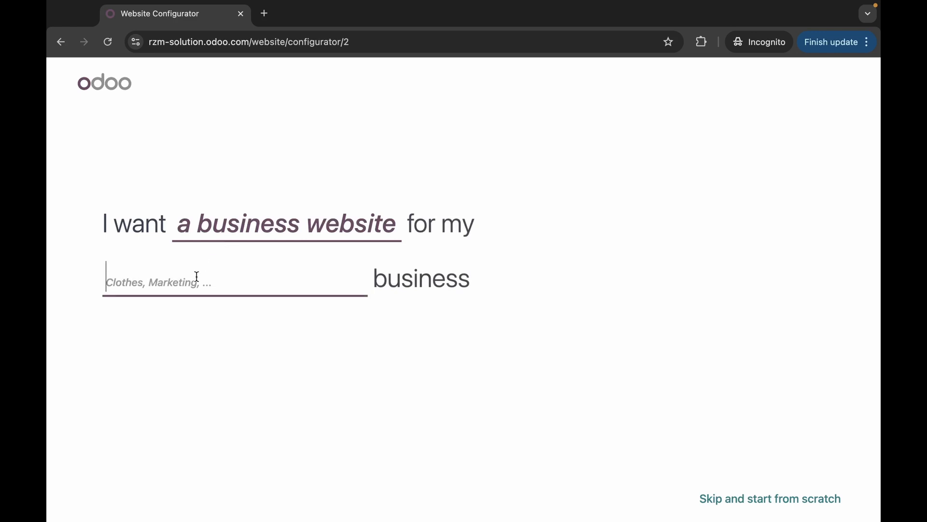
pyautogui.write('sofwate')
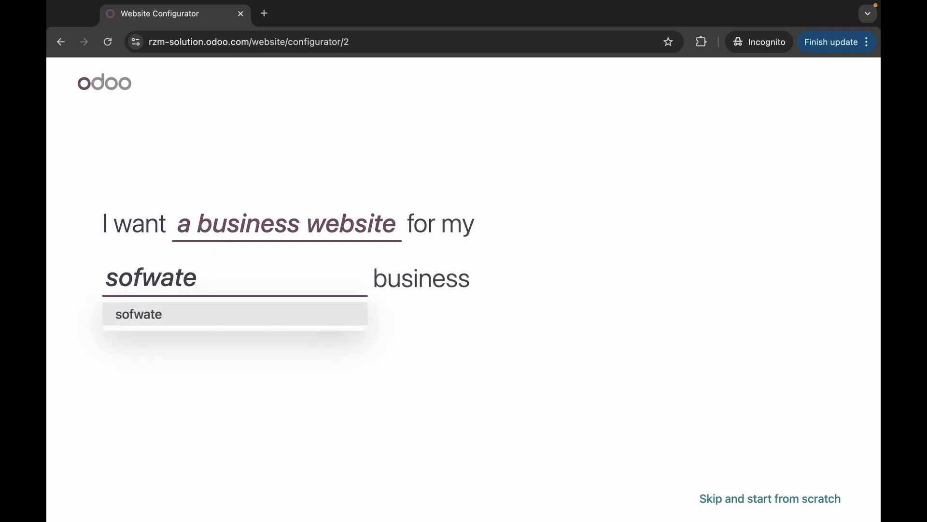
pyautogui.press('BackSpace')
pyautogui.press('BackSpace')
pyautogui.write('re')
pyautogui.click(197, 313)
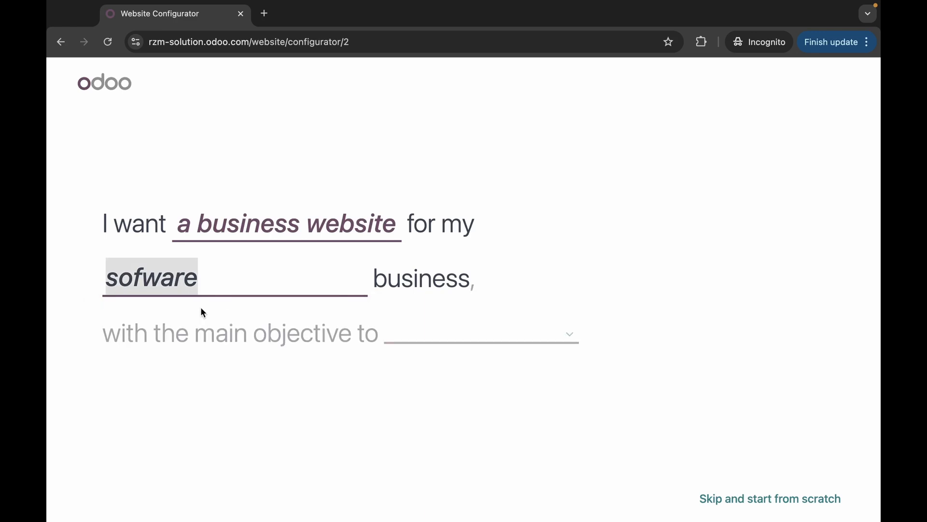
pyautogui.click(458, 341)
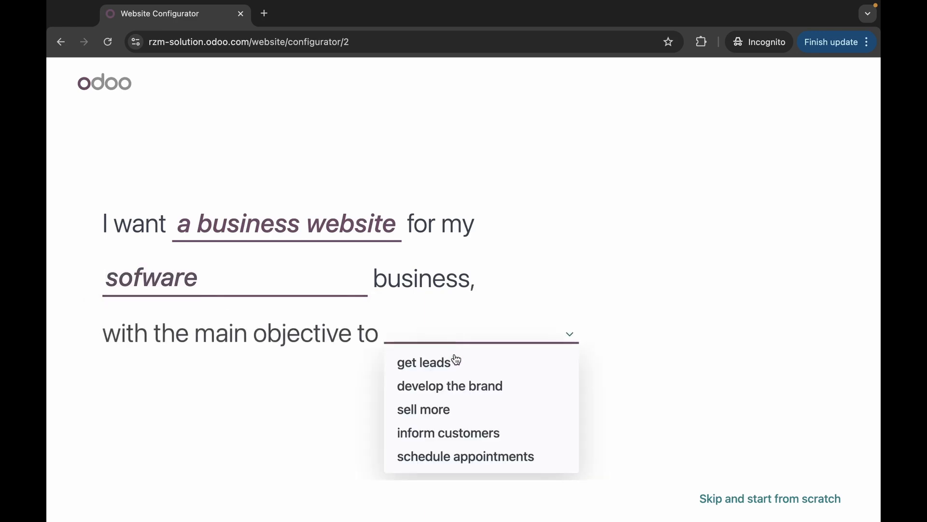
pyautogui.click(455, 362)
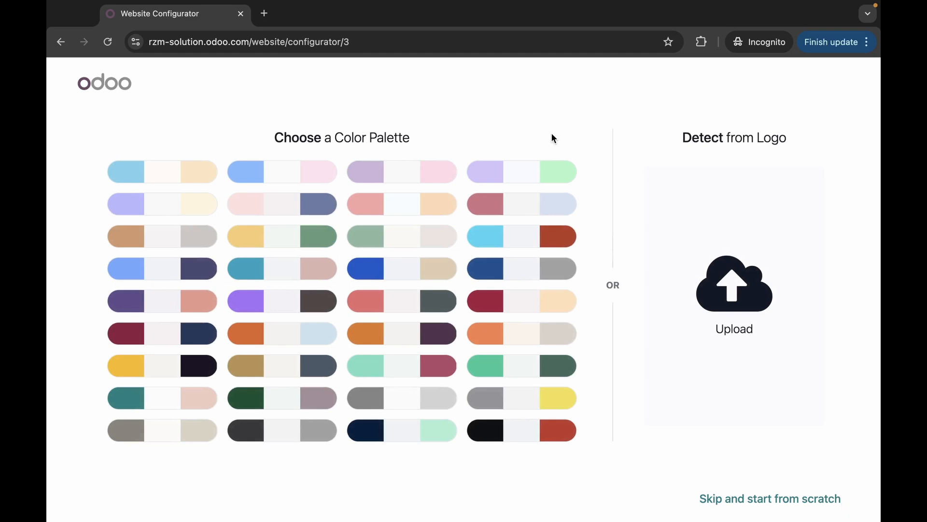
# - Upload the yellow rzm logo PNG and continue with its yellow, grey and black palette
pyautogui.click(722, 265)
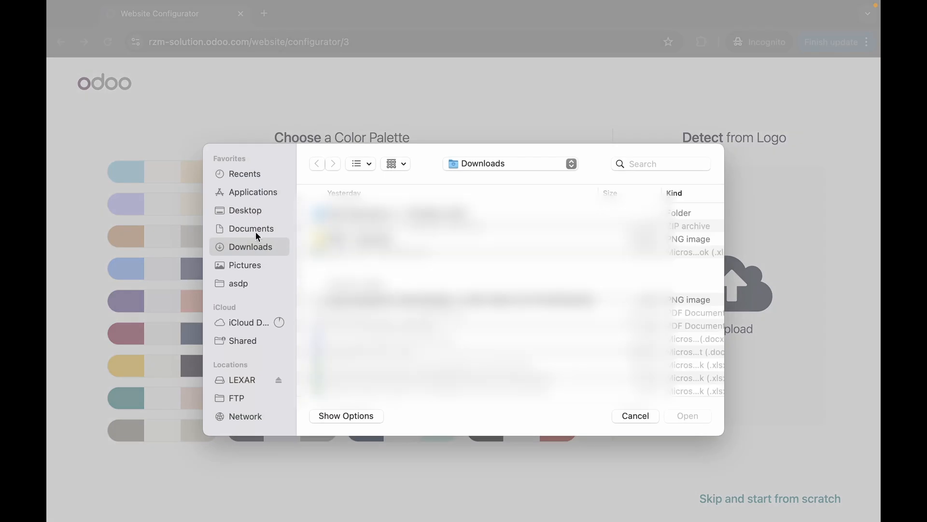
pyautogui.click(338, 240)
pyautogui.press('Return')
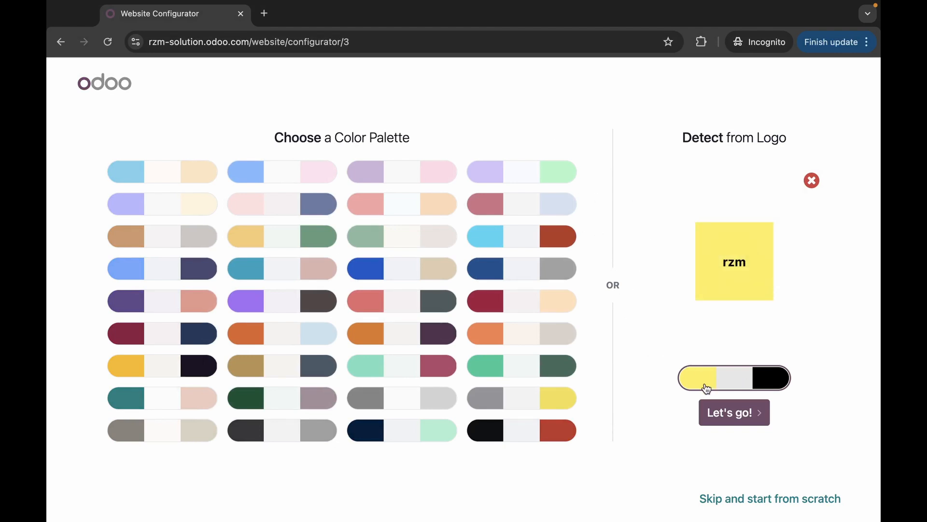
pyautogui.click(717, 405)
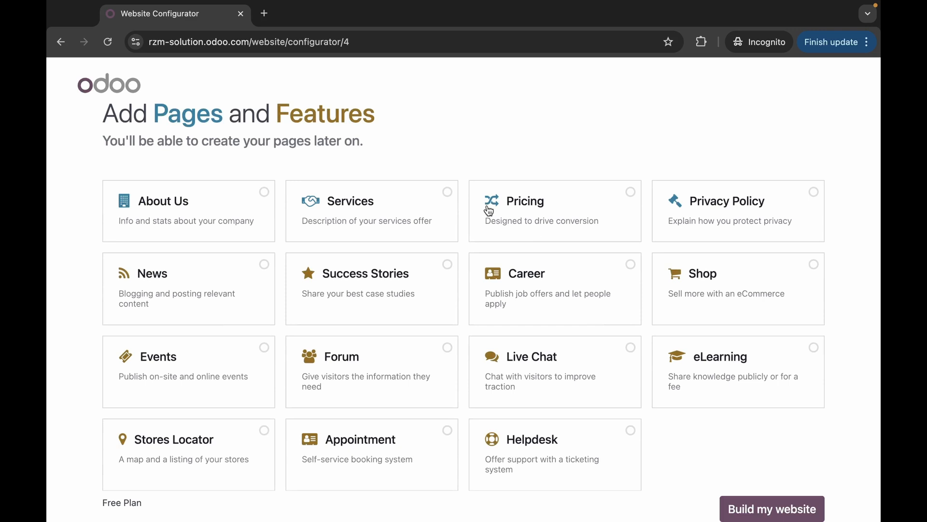
# - Add the About Us and Services pages and build the website
pyautogui.scroll(-1, 489, 208)
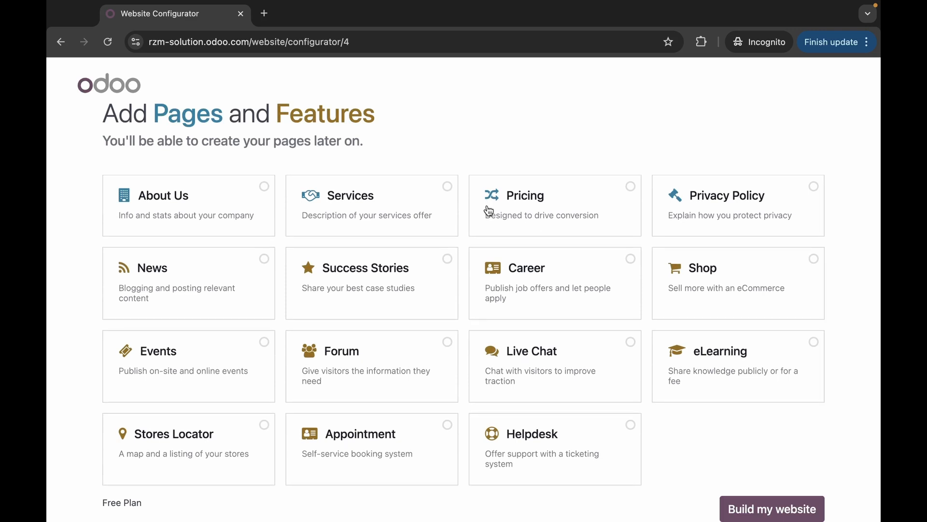
pyautogui.click(218, 198)
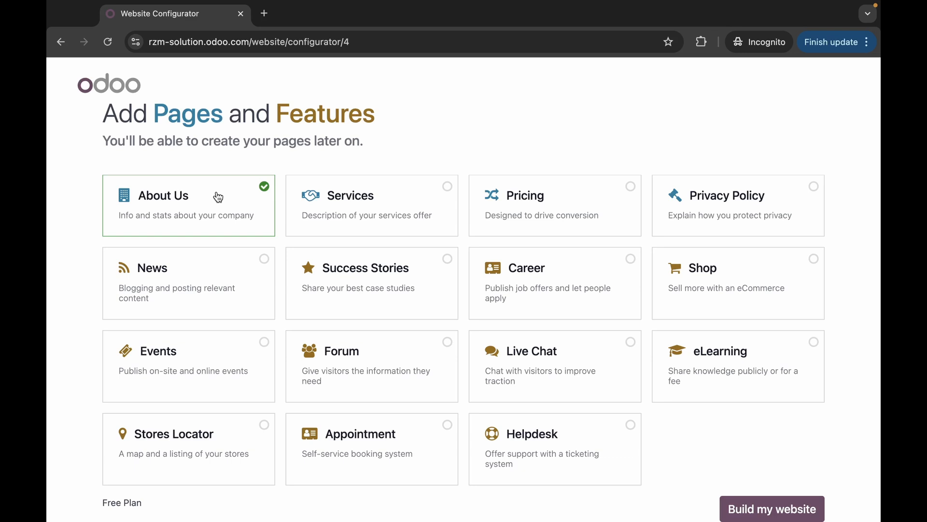
pyautogui.click(442, 188)
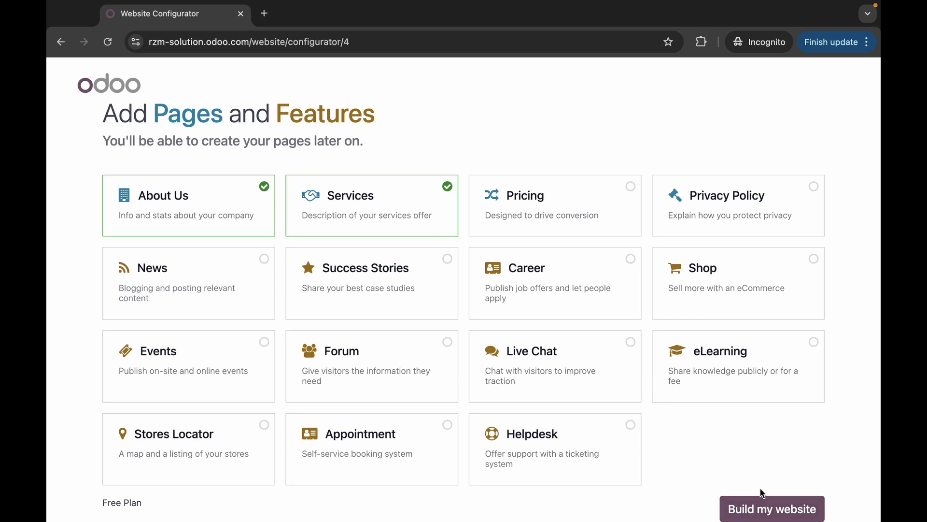
pyautogui.click(766, 507)
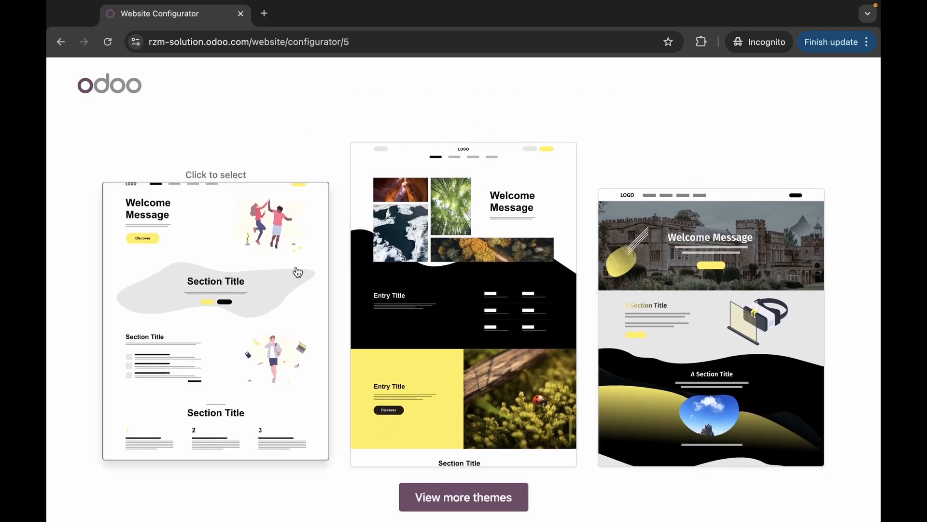
# - Browse more themes and pick the one with the green valley hero and wavy divider
pyautogui.click(512, 503)
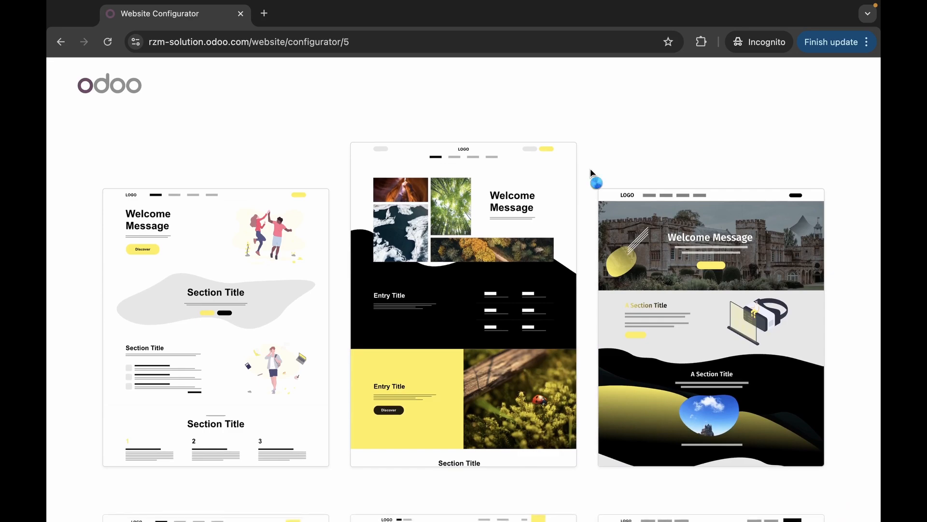
pyautogui.scroll(-10, 590, 168)
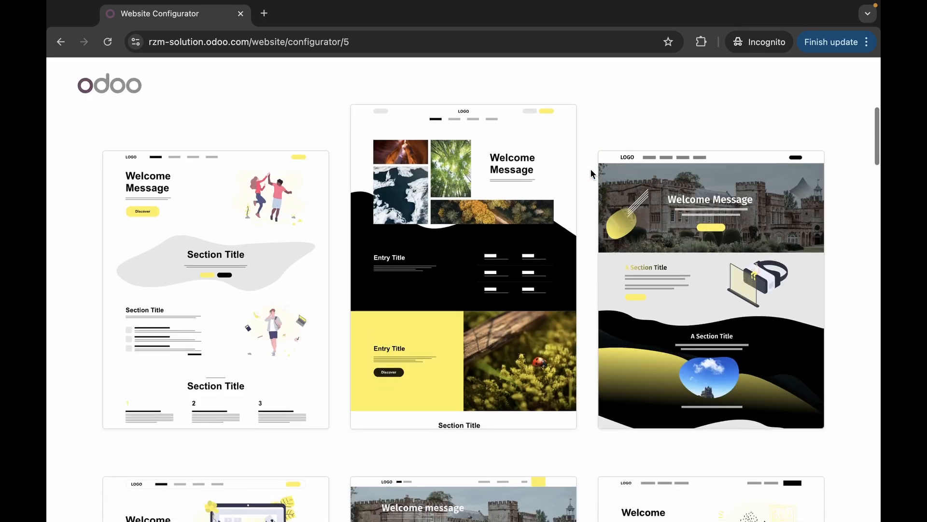
pyautogui.scroll(-10, 496, 412)
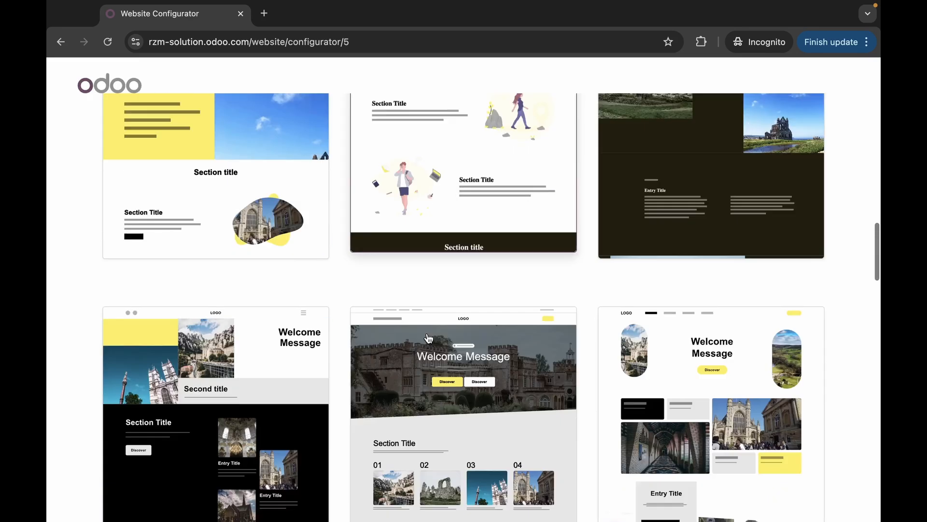
pyautogui.scroll(-5, 429, 338)
pyautogui.scroll(5, 429, 338)
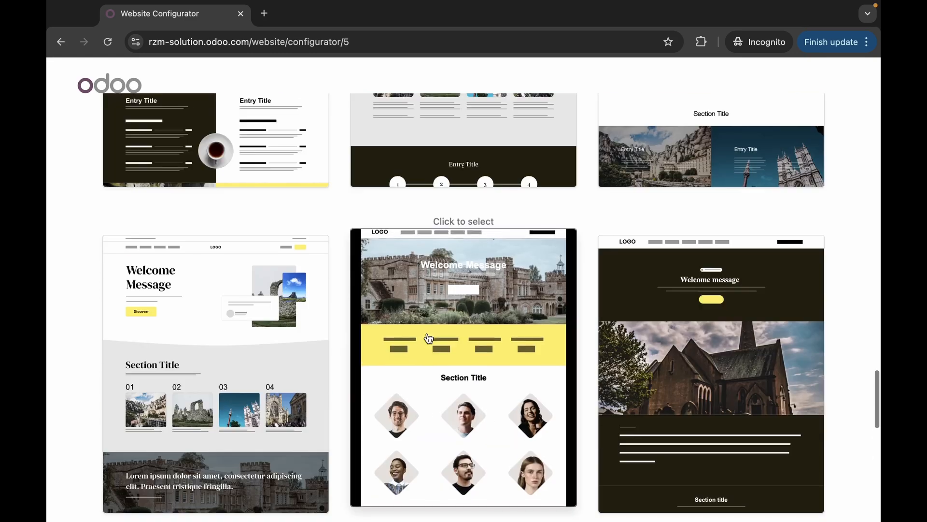
pyautogui.scroll(-7, 425, 289)
pyautogui.scroll(-1, 425, 263)
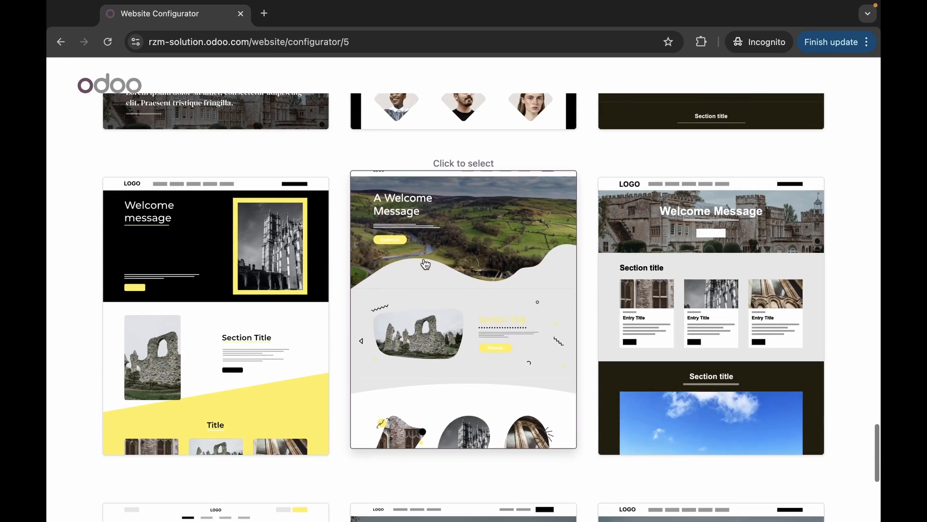
pyautogui.click(463, 259)
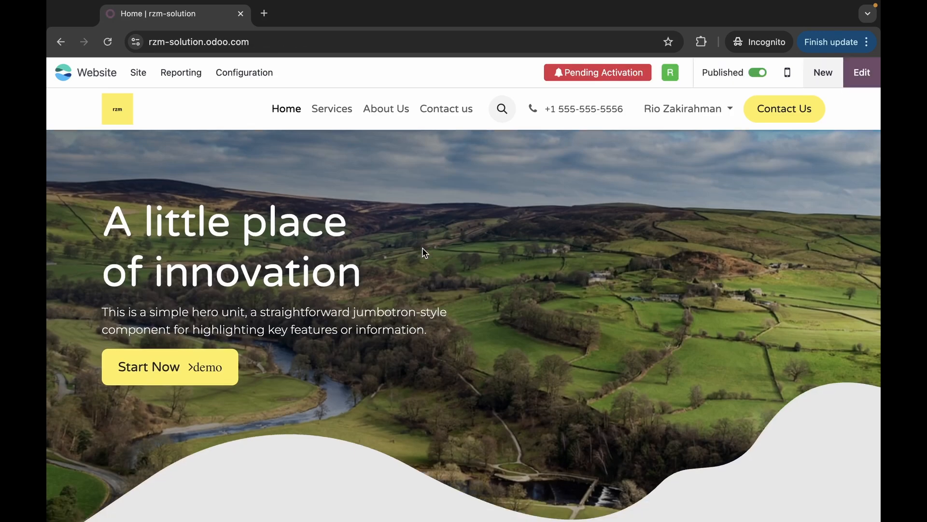
# - Load the homepage URL in a new incognito tab to view it as a logged-out visitor
pyautogui.scroll(-20, 423, 249)
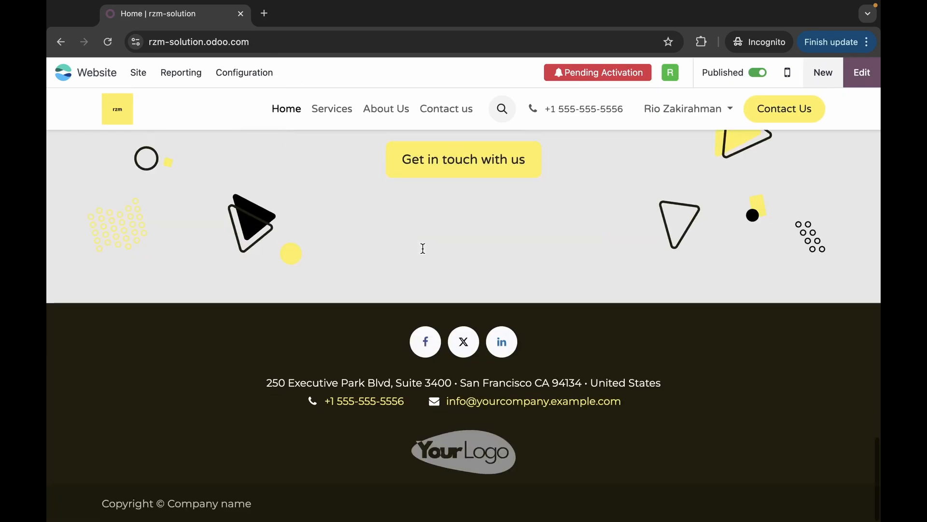
pyautogui.scroll(20, 423, 248)
pyautogui.click(274, 42)
pyautogui.press('super+c')
pyautogui.click(263, 14)
pyautogui.press('super+v')
pyautogui.press('Return')
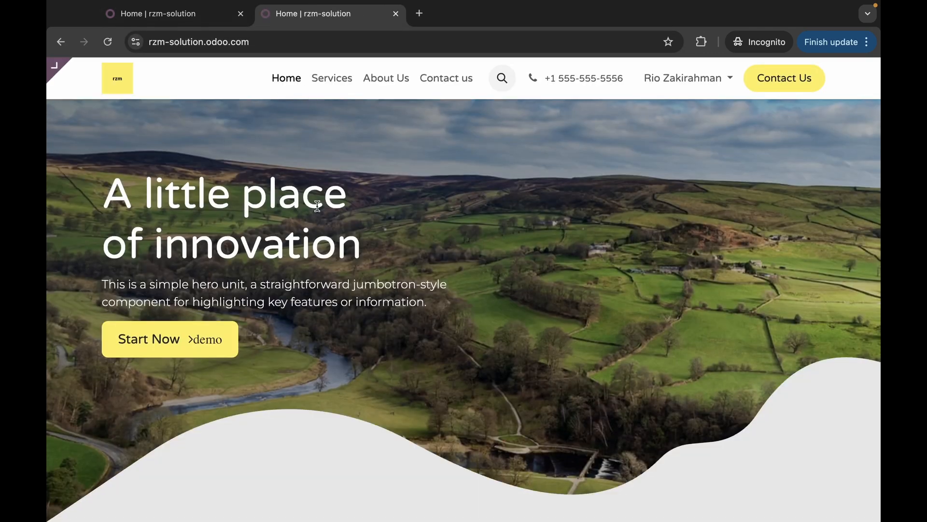
pyautogui.scroll(-20, 378, 222)
pyautogui.scroll(20, 378, 222)
# - Return to the logged-in tab, close the incognito tab, and open the homepage in the editor
pyautogui.hotkey('ctrl', 'shift', 'Tab')
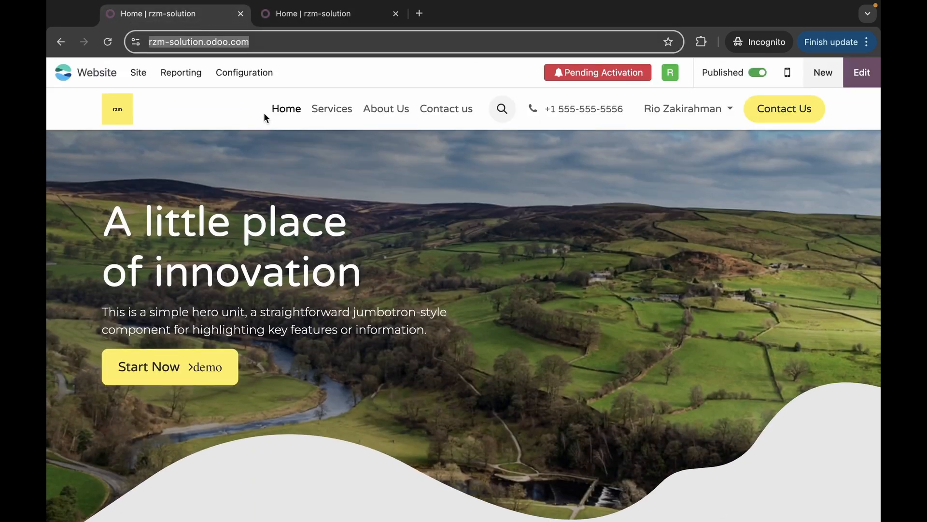
pyautogui.scroll(-15, 422, 185)
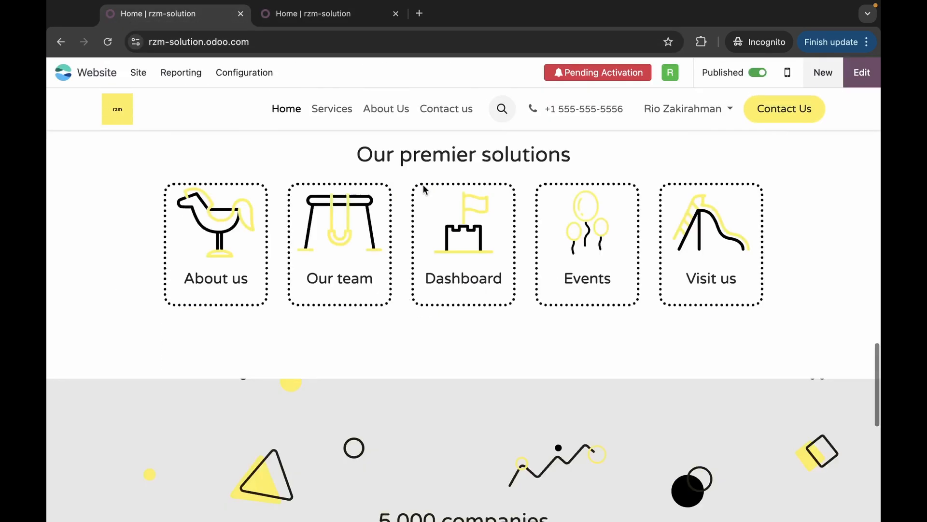
pyautogui.scroll(8, 423, 184)
pyautogui.scroll(10, 429, 206)
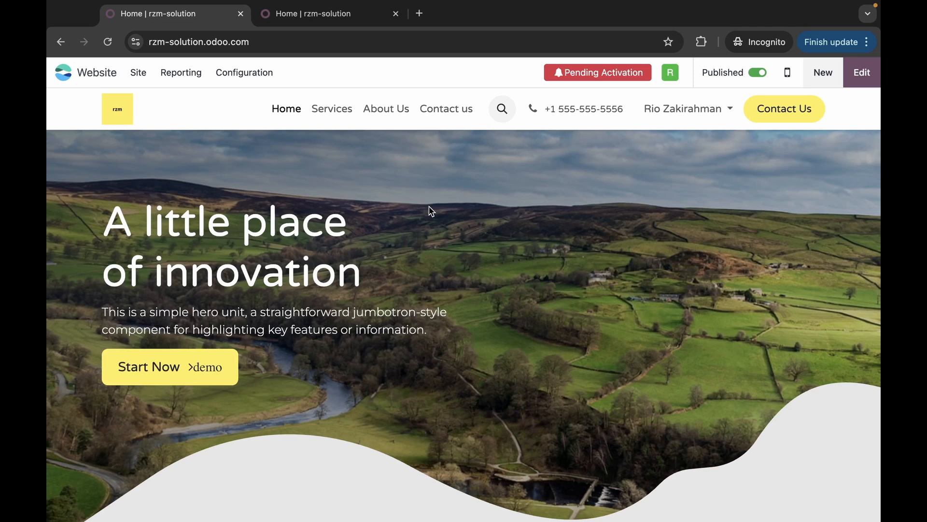
pyautogui.hotkey('ctrl', 'w')
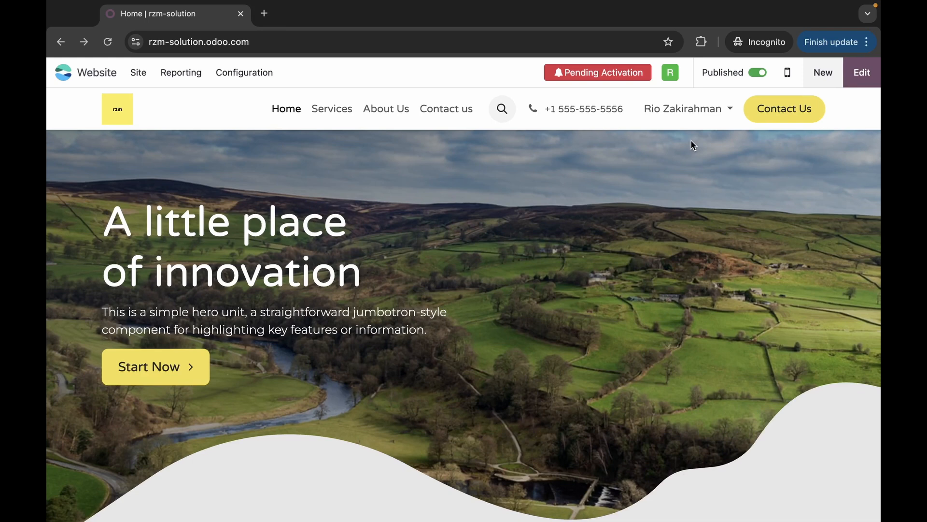
pyautogui.click(856, 78)
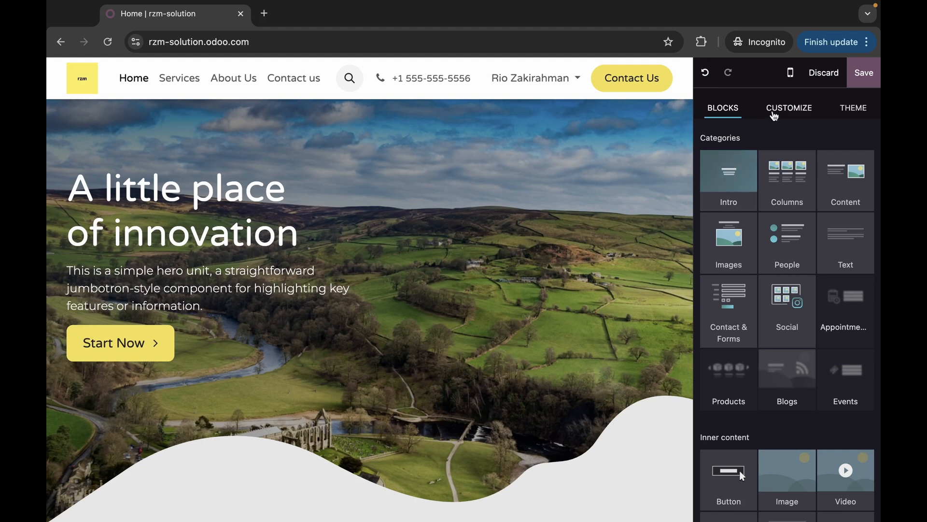
# - Look through the editor's Customize, Theme and Blocks panels, ending back on Customize
pyautogui.click(774, 114)
pyautogui.click(854, 108)
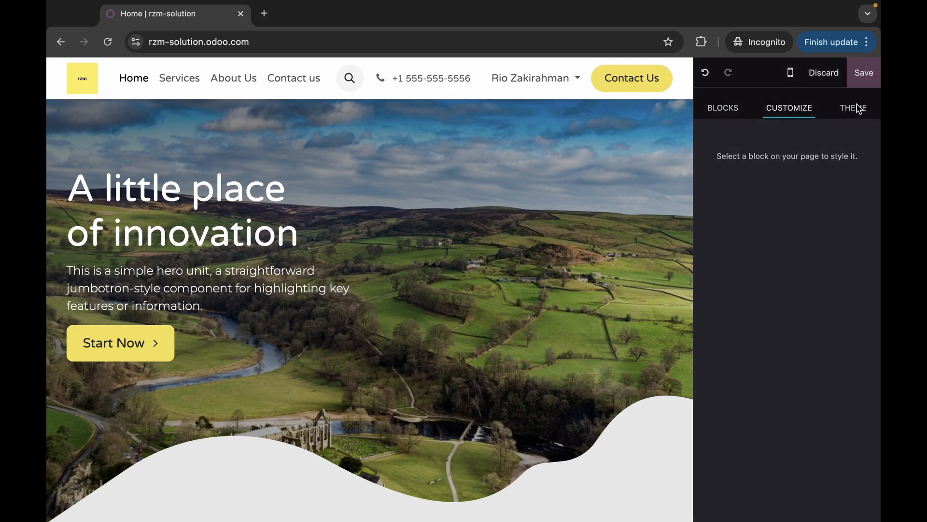
pyautogui.click(725, 112)
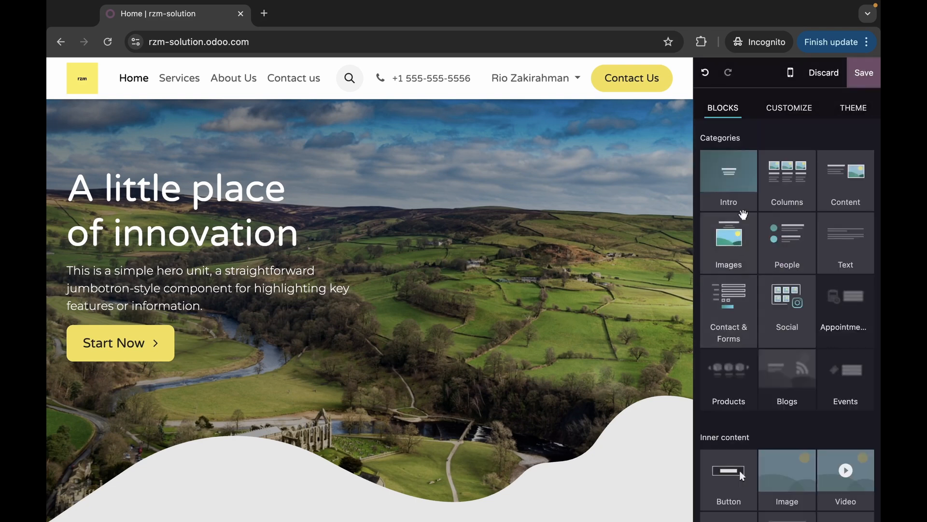
pyautogui.scroll(-10, 770, 271)
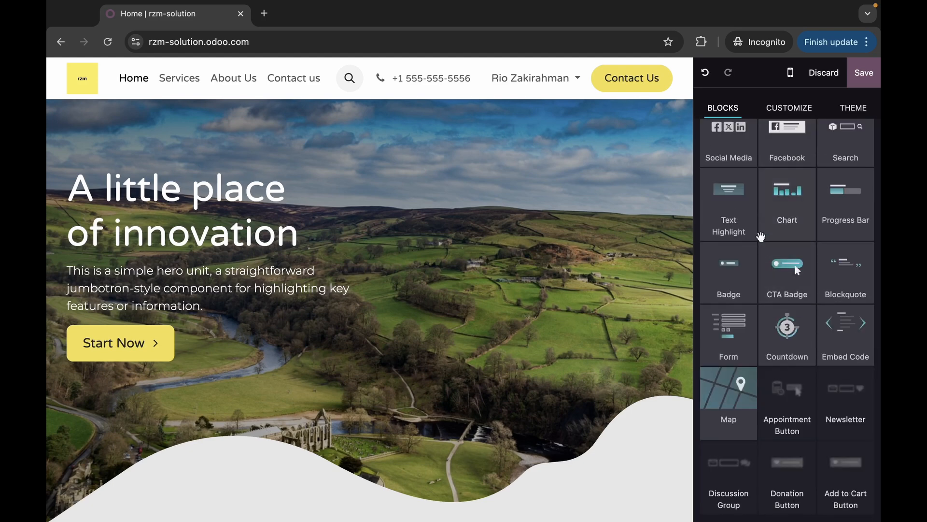
pyautogui.scroll(10, 761, 236)
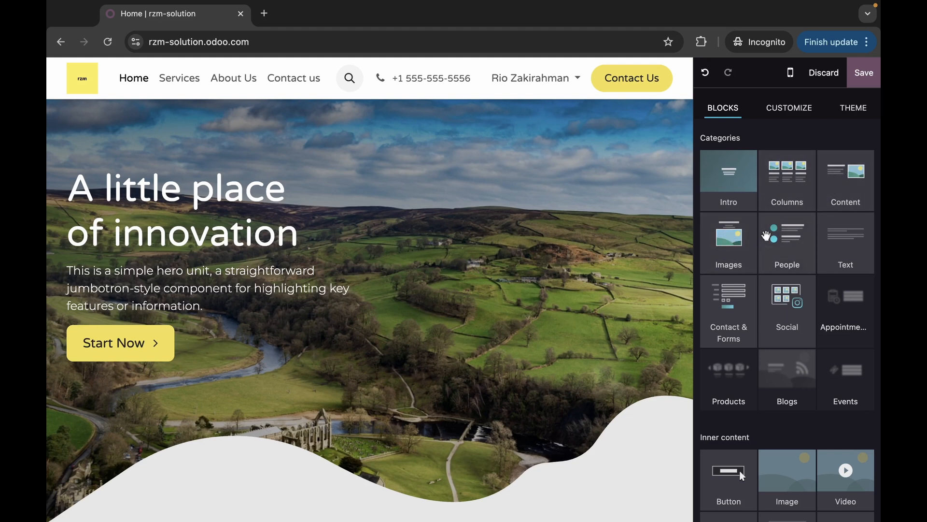
pyautogui.scroll(-4, 801, 259)
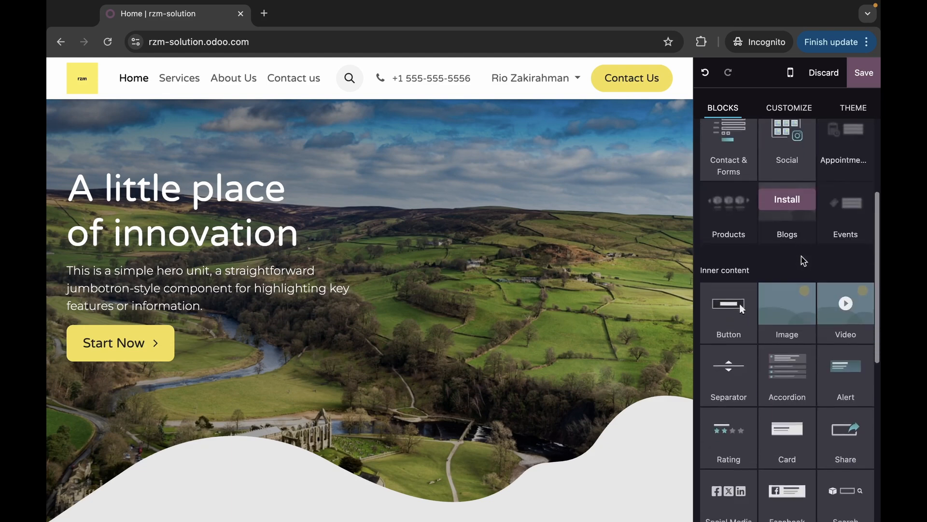
pyautogui.scroll(-3, 803, 261)
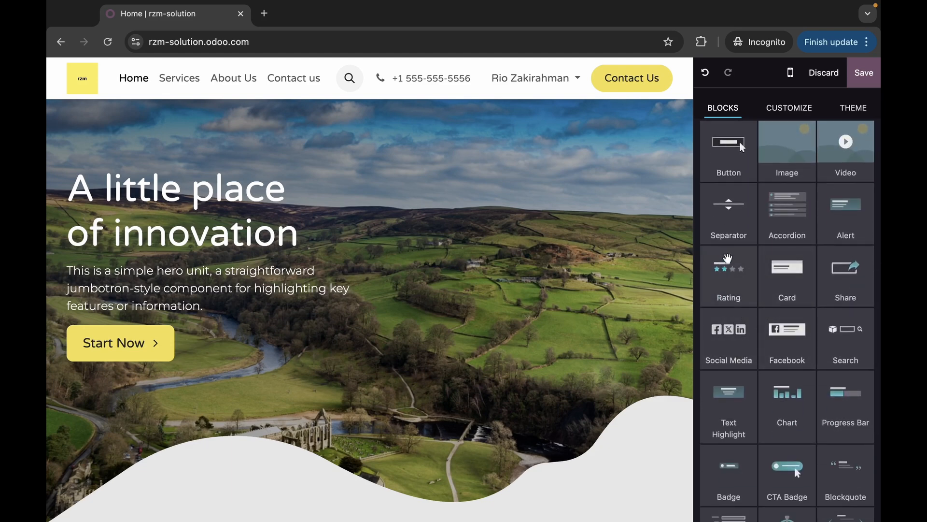
pyautogui.scroll(-3, 764, 235)
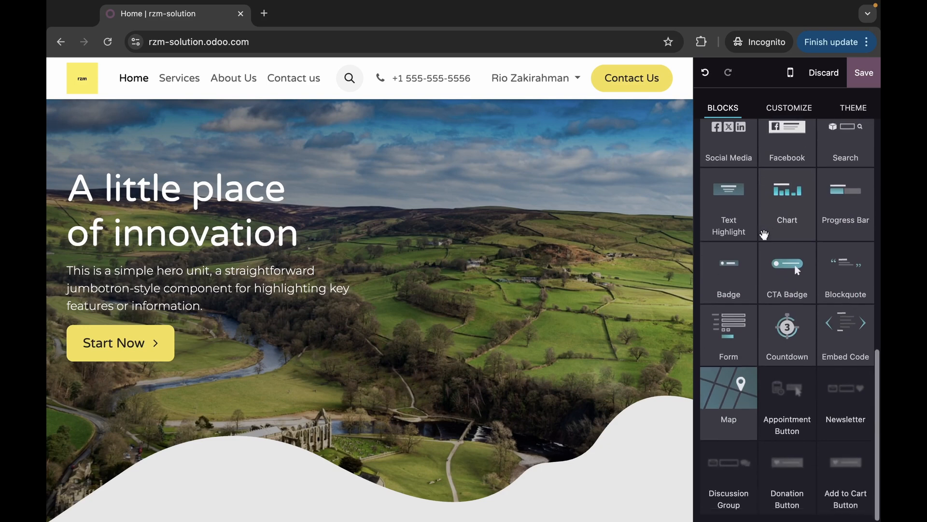
pyautogui.scroll(10, 764, 235)
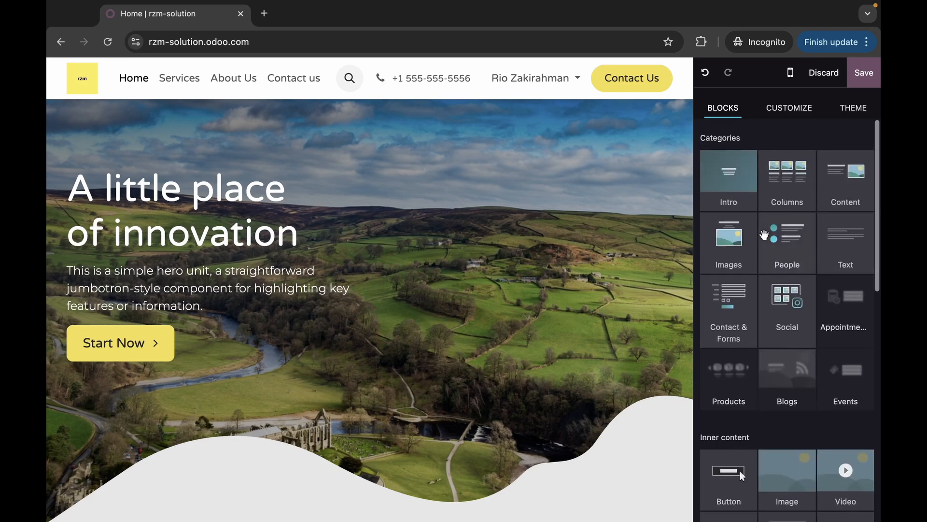
pyautogui.click(773, 107)
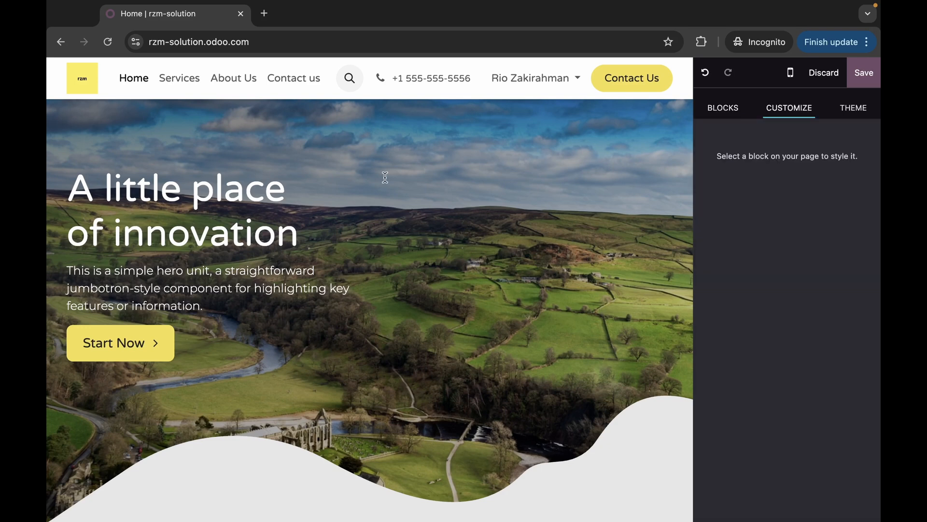
# - Select the hero banner, cancel replacing its image, and show the Theme settings
pyautogui.click(304, 216)
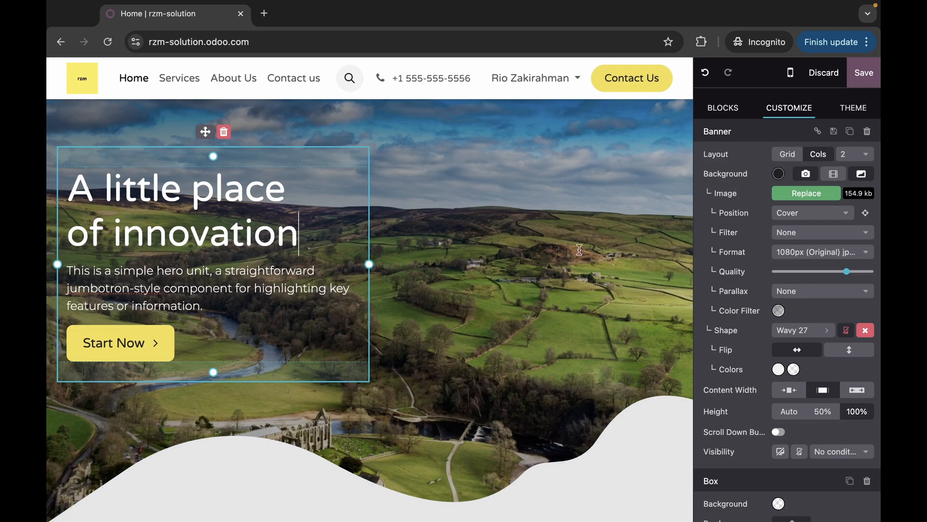
pyautogui.click(802, 196)
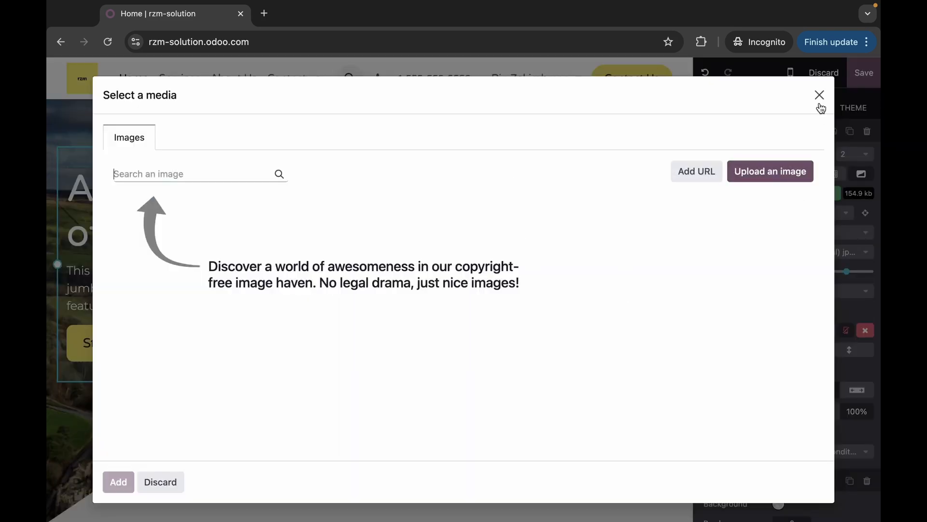
pyautogui.click(820, 95)
pyautogui.scroll(-5, 731, 237)
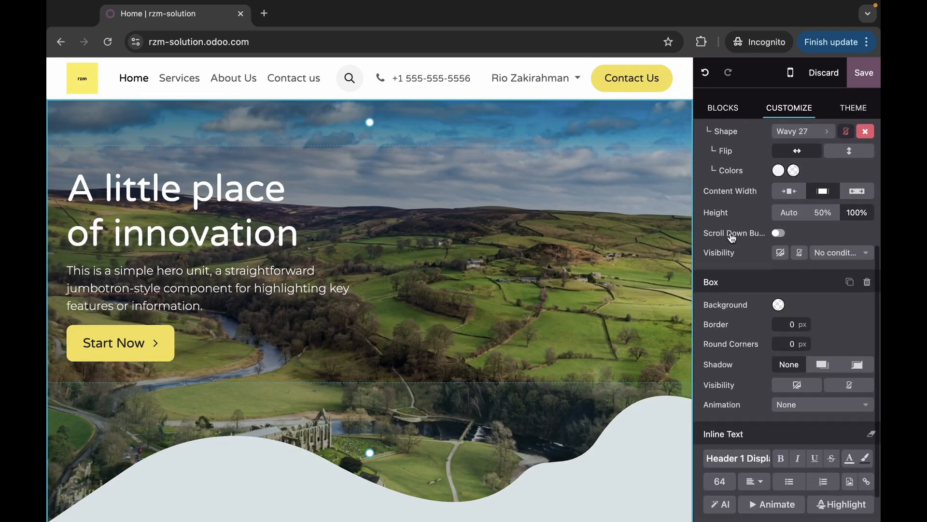
pyautogui.scroll(5, 763, 276)
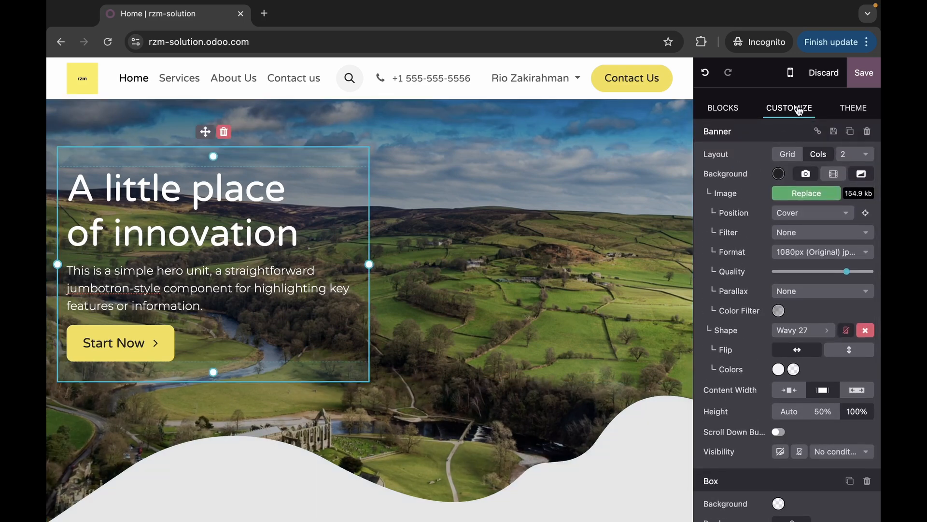
pyautogui.click(853, 108)
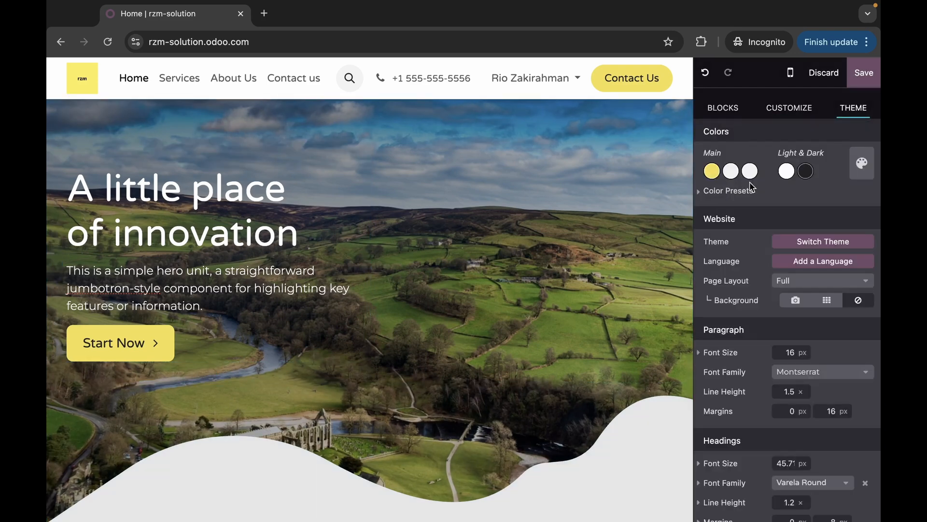
# - Browse the Color Presets without changing the palette, then choose Switch Theme
pyautogui.scroll(-3, 749, 232)
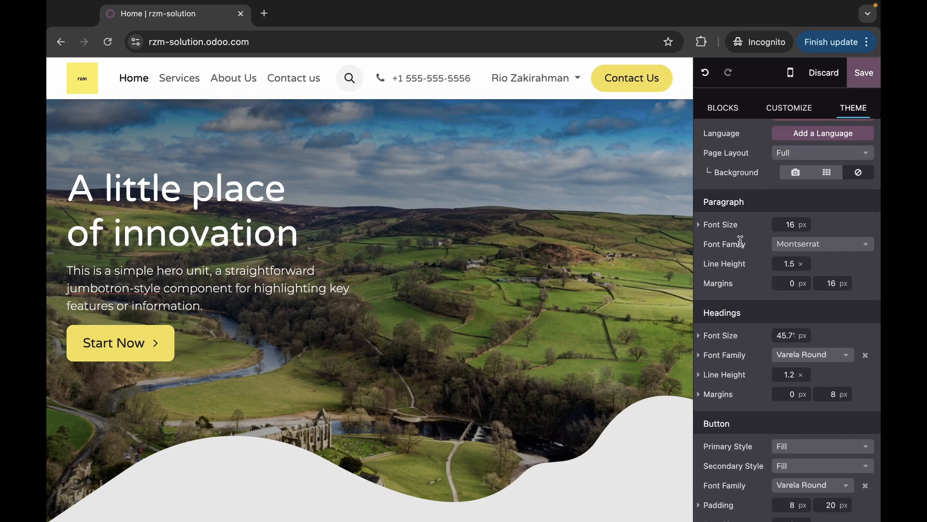
pyautogui.scroll(2, 741, 243)
pyautogui.scroll(2, 742, 246)
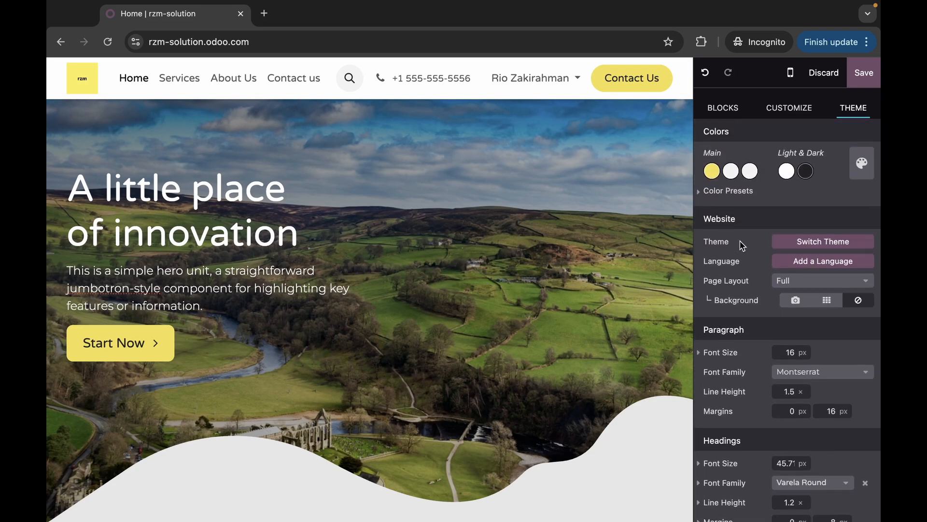
pyautogui.click(860, 164)
pyautogui.scroll(-10, 785, 289)
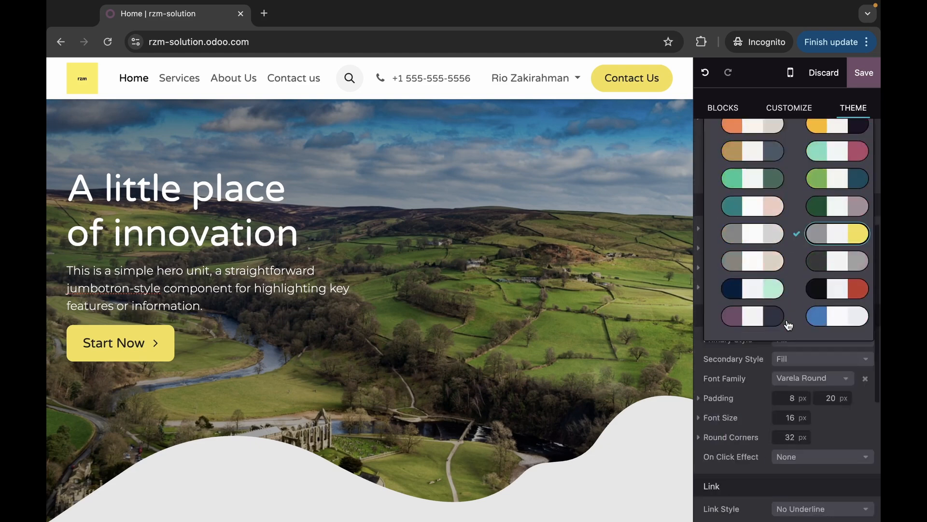
pyautogui.scroll(10, 782, 282)
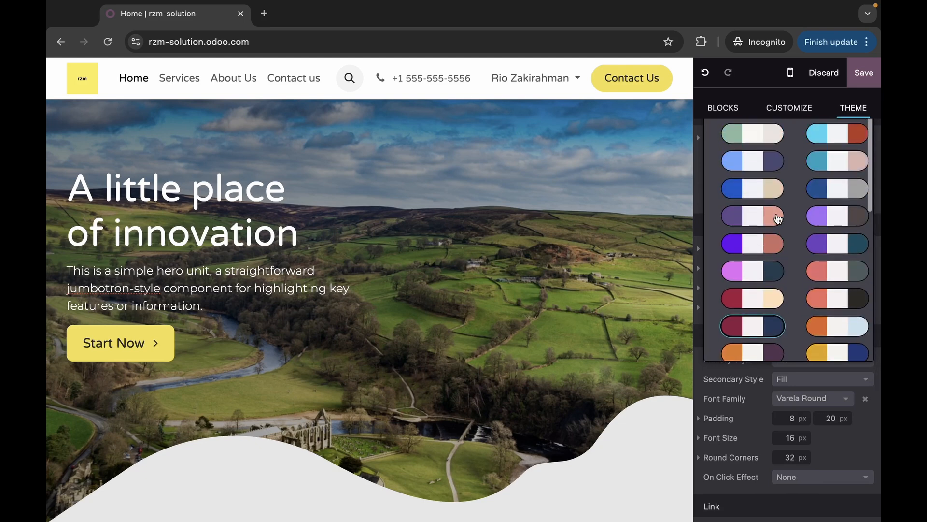
pyautogui.scroll(5, 778, 218)
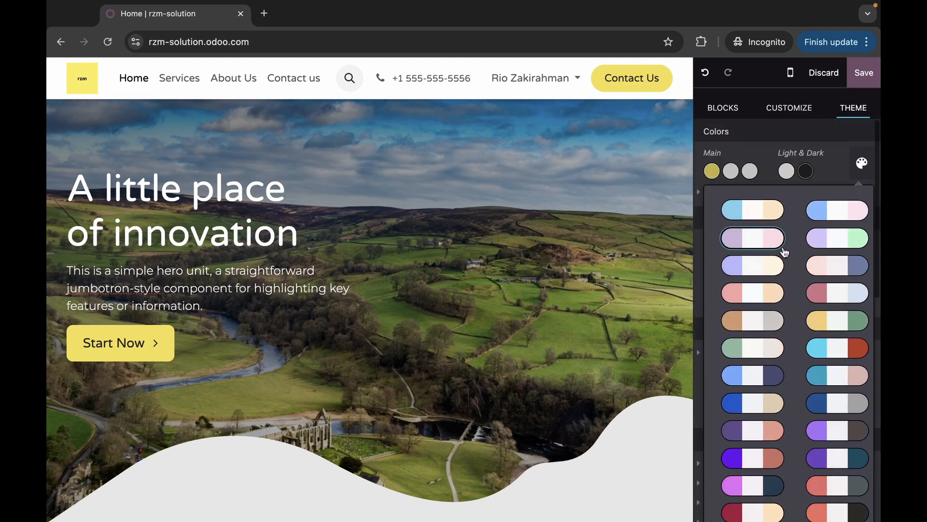
pyautogui.click(813, 143)
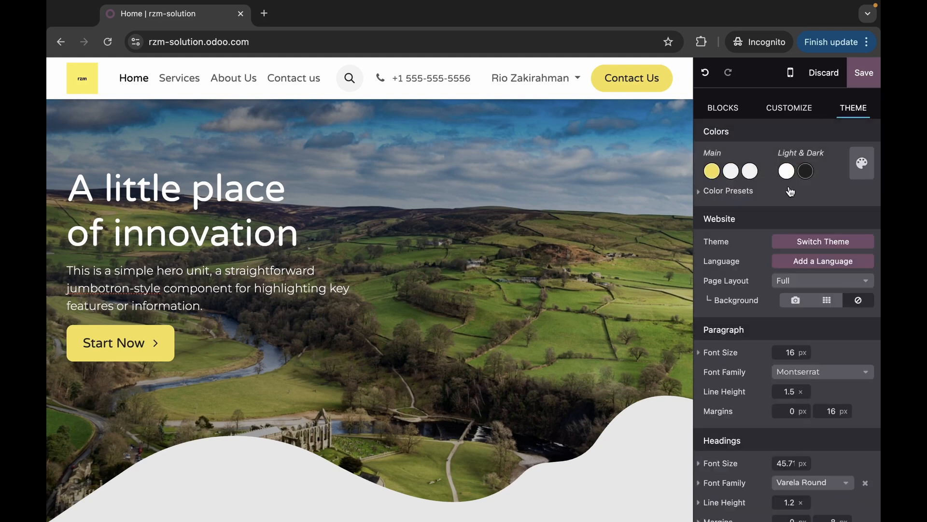
pyautogui.click(792, 241)
# - Open the theme gallery, leave it without switching themes, and return to editing the homepage
pyautogui.click(276, 338)
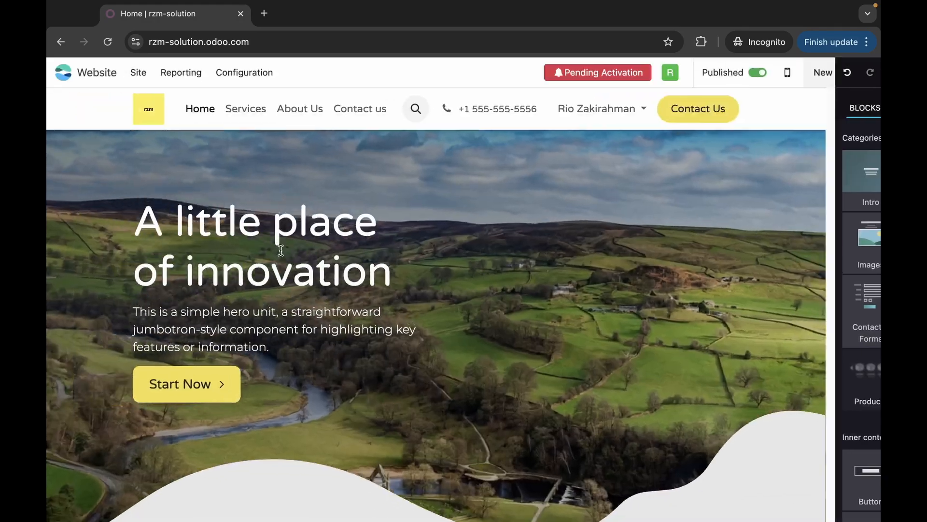
pyautogui.scroll(-5, 434, 358)
pyautogui.scroll(-20, 435, 357)
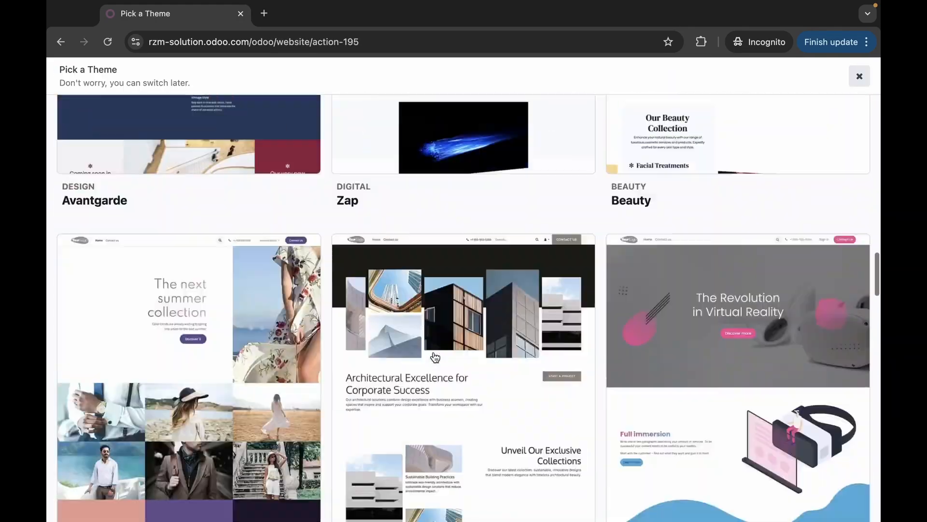
pyautogui.scroll(-8, 434, 357)
pyautogui.scroll(20, 433, 356)
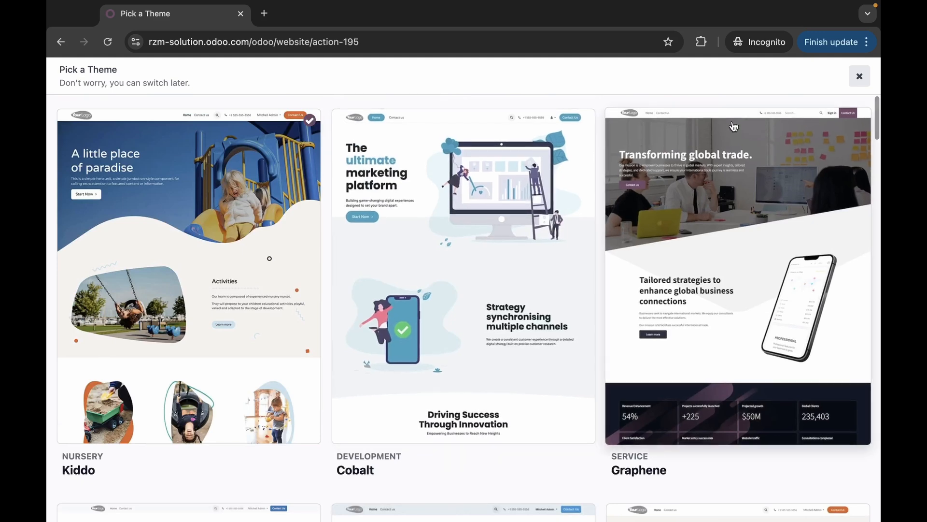
pyautogui.click(860, 76)
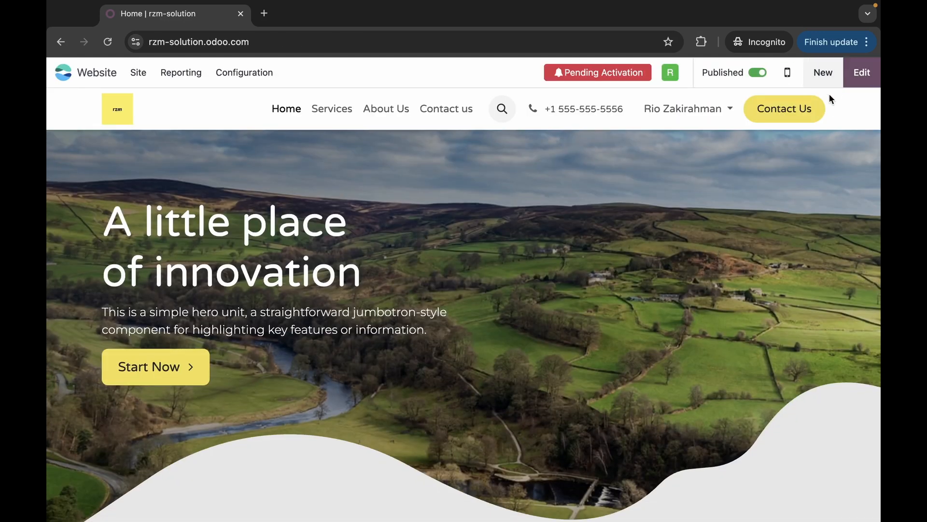
pyautogui.click(862, 76)
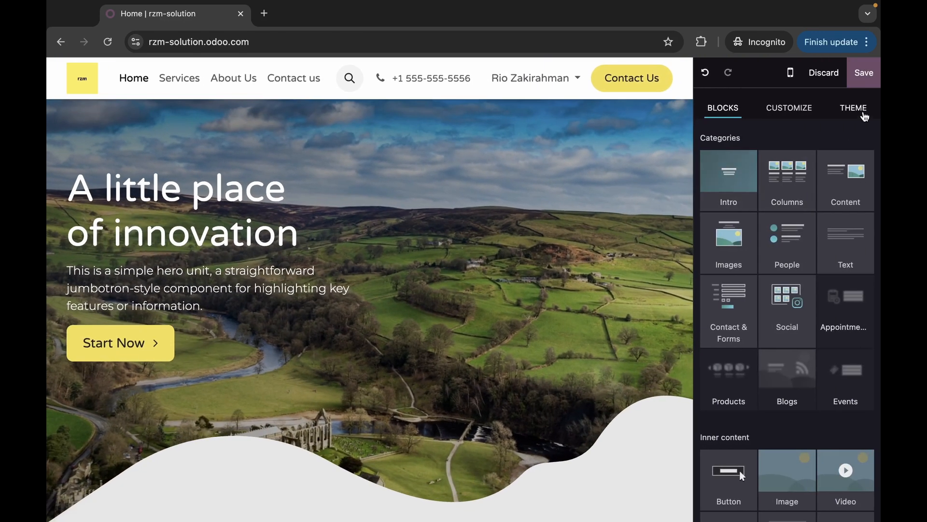
# - From the theme's Paragraph Font Family list, bring up the Add a Custom Font dialog
pyautogui.click(853, 108)
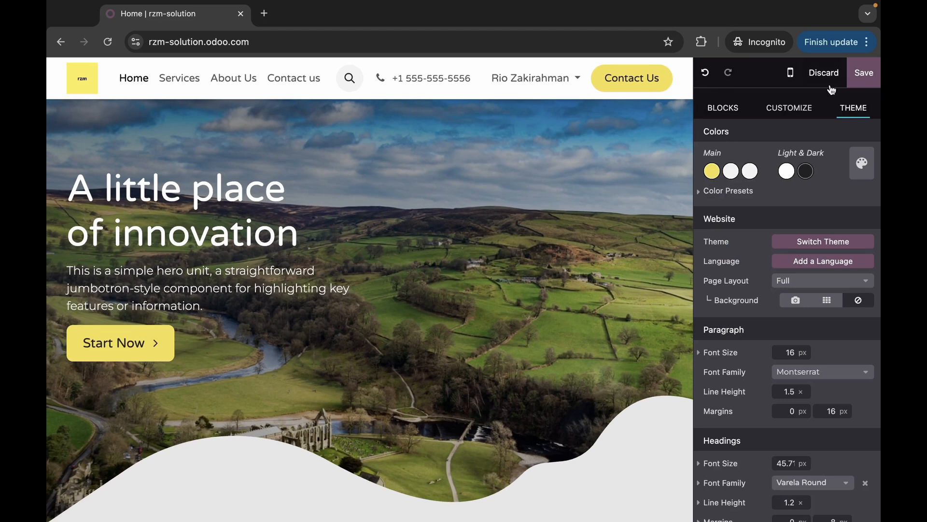
pyautogui.scroll(-5, 751, 145)
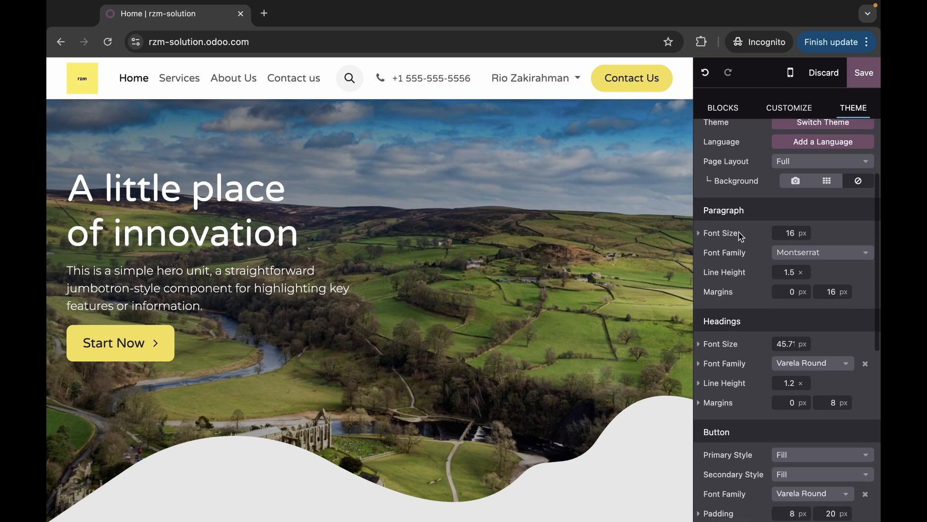
pyautogui.click(797, 253)
pyautogui.scroll(-5, 749, 350)
pyautogui.scroll(-3, 748, 351)
pyautogui.scroll(1, 748, 351)
pyautogui.click(748, 297)
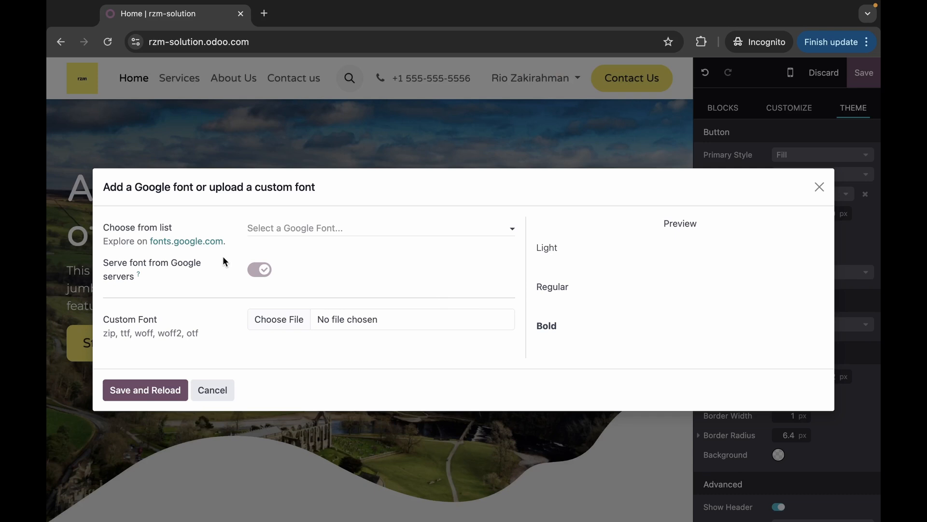
# - Browse fonts.google.com, then add the Google font Inter and save and reload the site
pyautogui.click(212, 241)
pyautogui.click(341, 20)
pyautogui.click(167, 18)
pyautogui.click(263, 225)
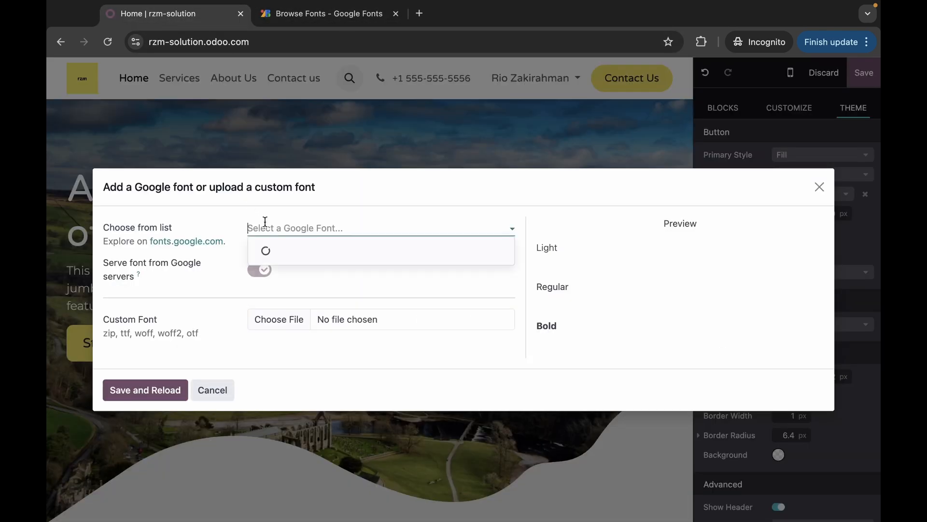
pyautogui.write('Inter')
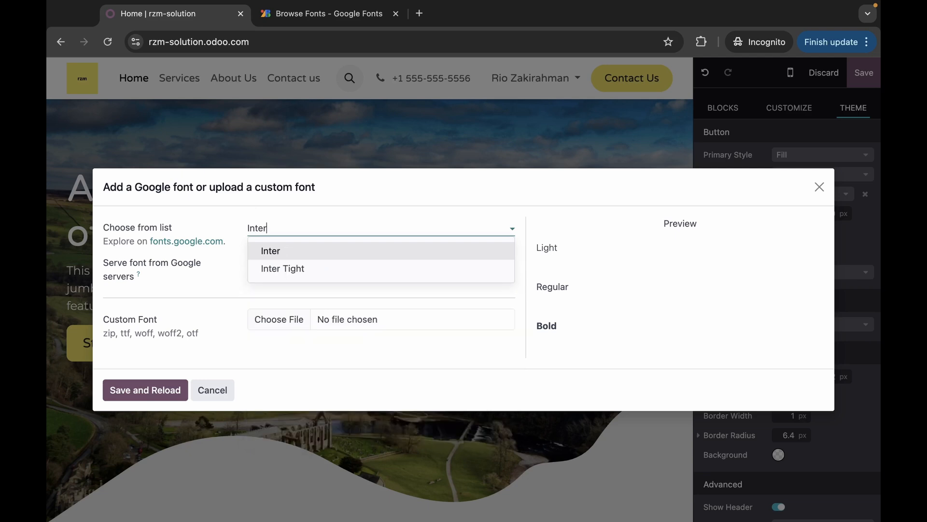
pyautogui.press('Return')
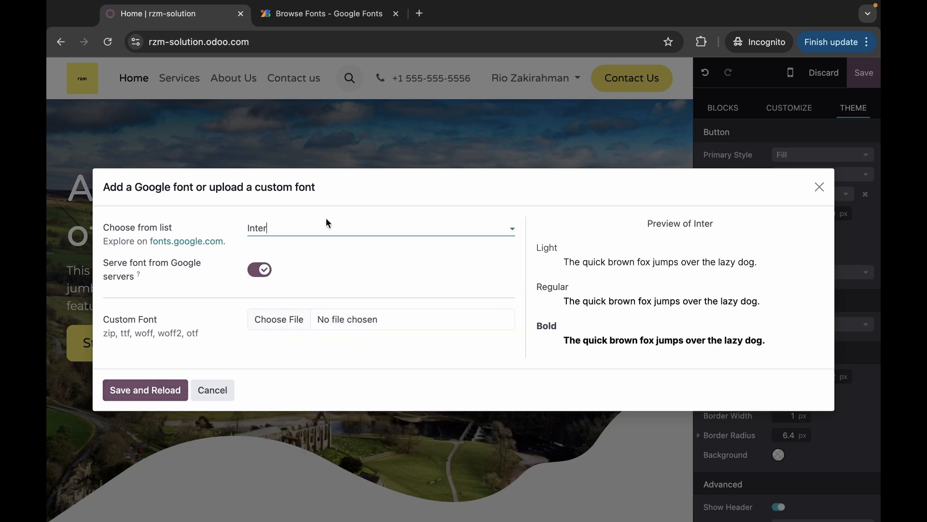
pyautogui.click(175, 378)
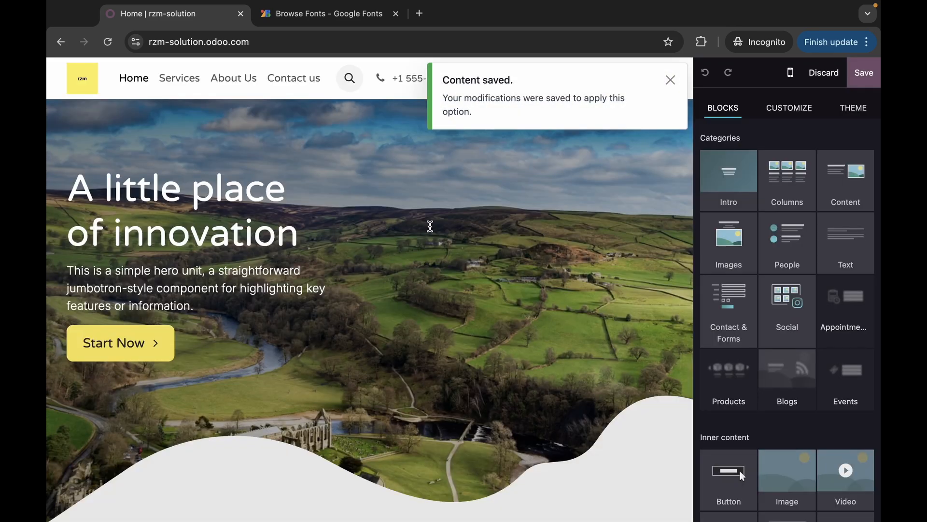
# - Confirm Inter is the paragraph font in theme settings, then put the caret at the hero heading's end
pyautogui.click(671, 79)
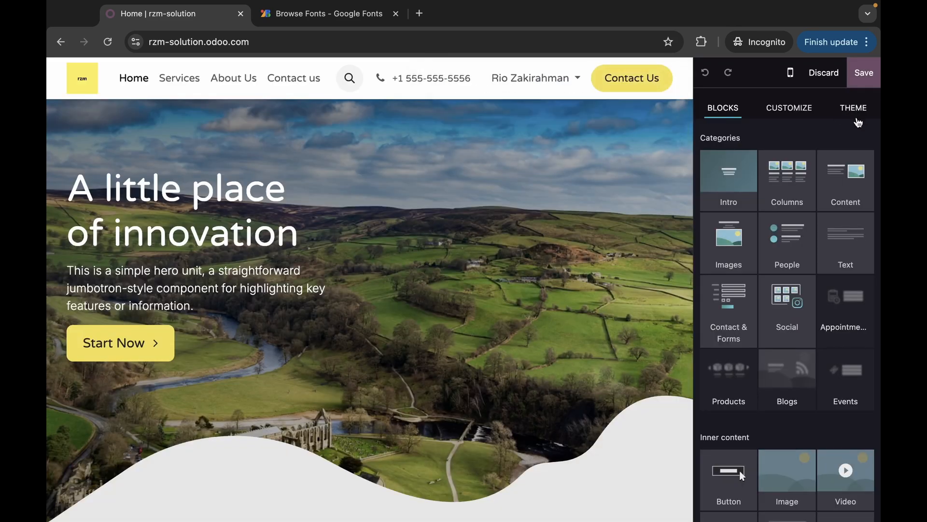
pyautogui.click(855, 113)
pyautogui.scroll(-1, 773, 338)
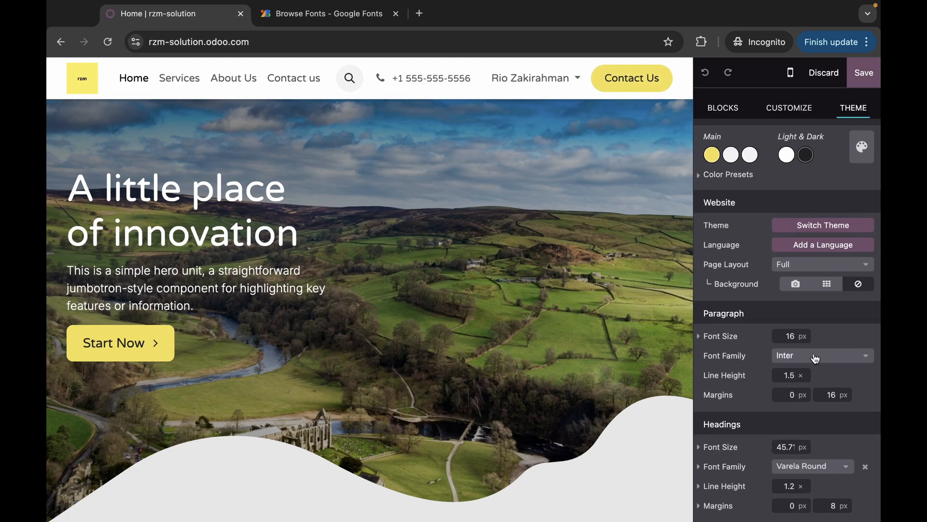
pyautogui.scroll(-5, 735, 347)
pyautogui.scroll(5, 735, 347)
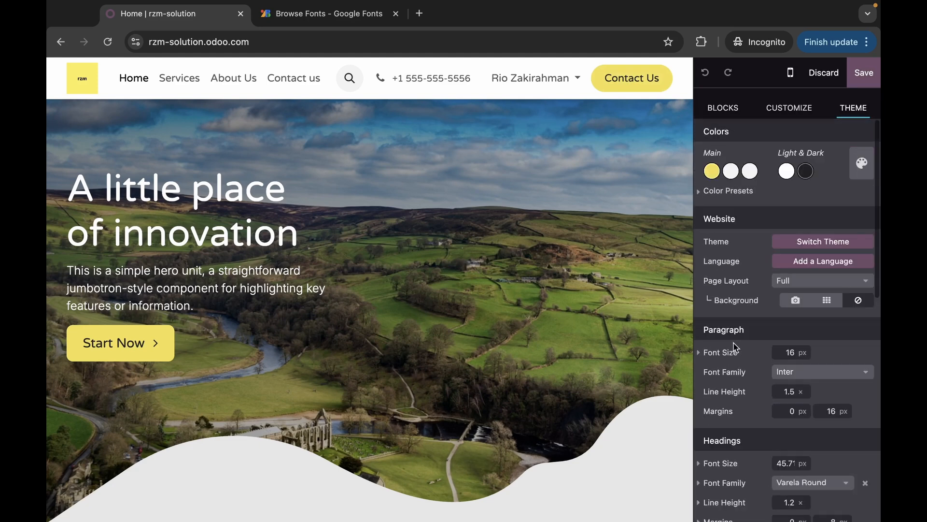
pyautogui.click(205, 202)
pyautogui.click(265, 214)
pyautogui.click(305, 235)
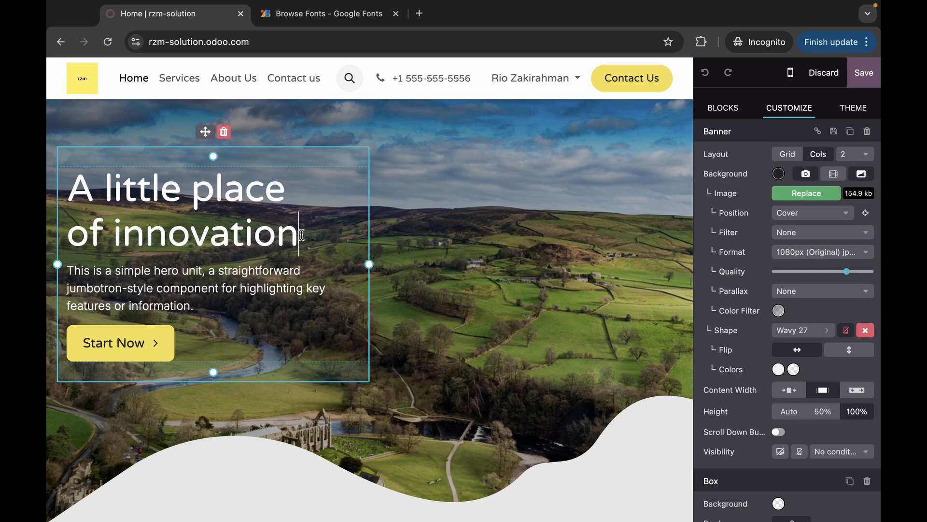
pyautogui.moveTo(305, 235); pyautogui.dragTo(75, 201)
pyautogui.scroll(-5, 734, 276)
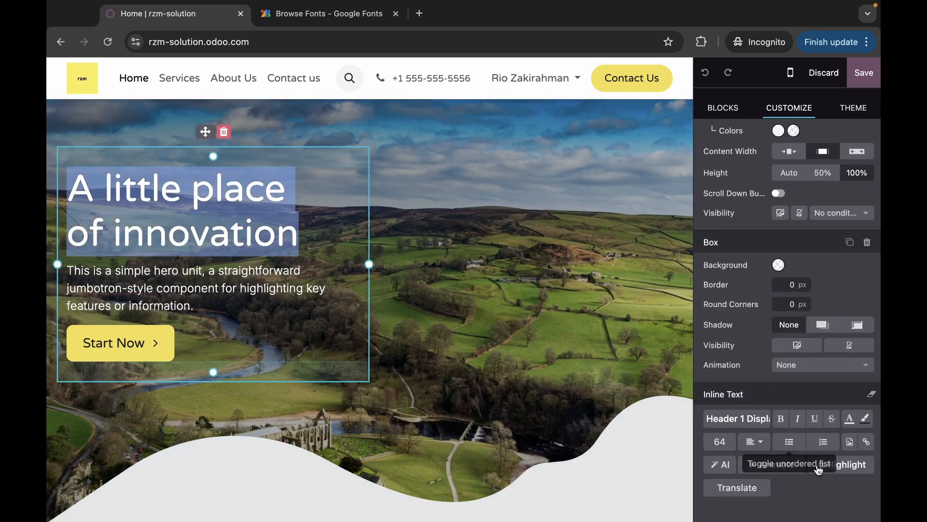
pyautogui.click(781, 425)
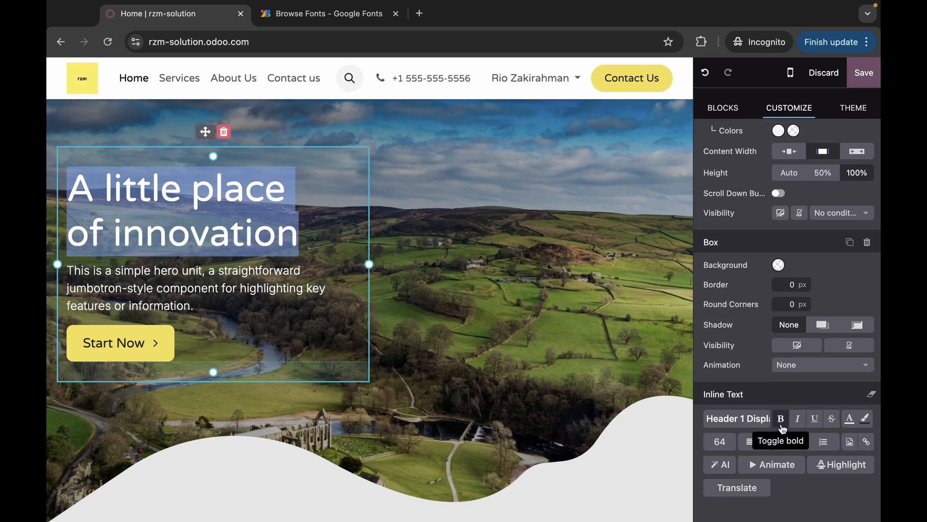
pyautogui.click(800, 422)
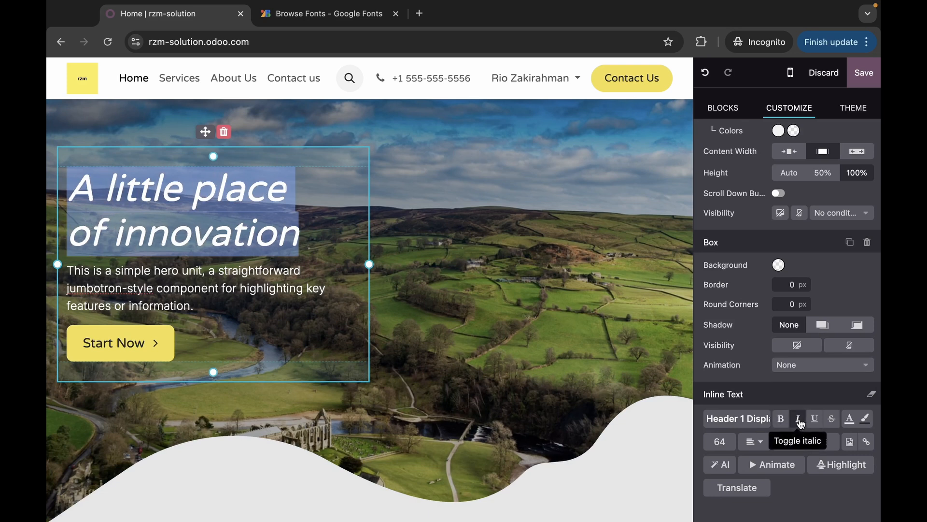
pyautogui.click(799, 422)
pyautogui.click(816, 422)
pyautogui.click(817, 422)
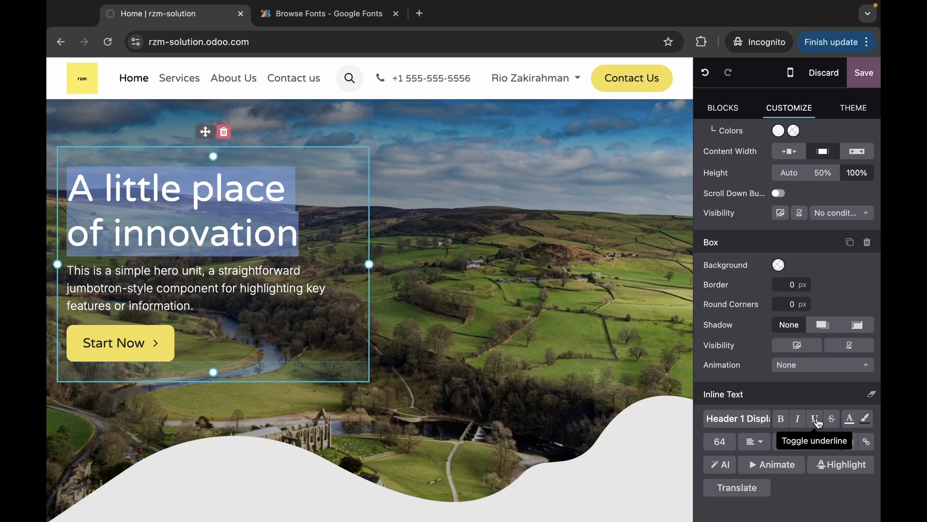
pyautogui.click(840, 465)
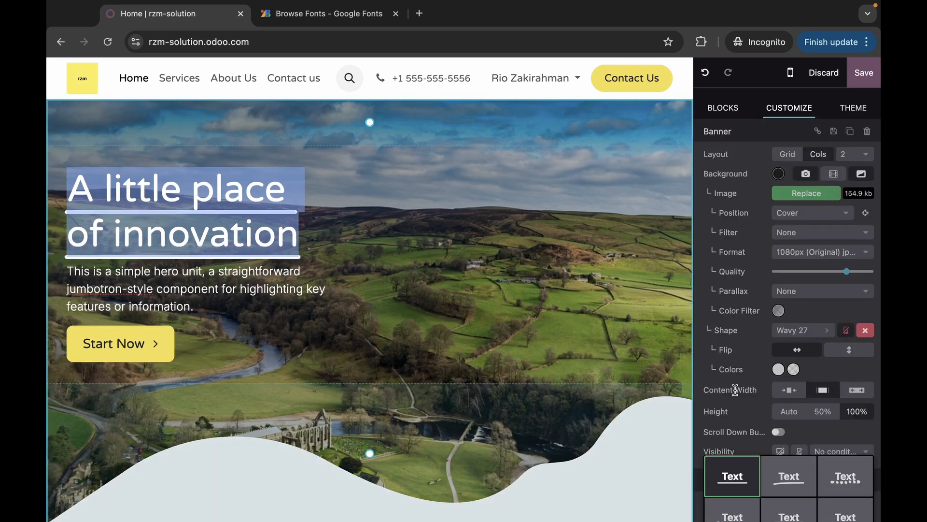
pyautogui.scroll(-5, 736, 395)
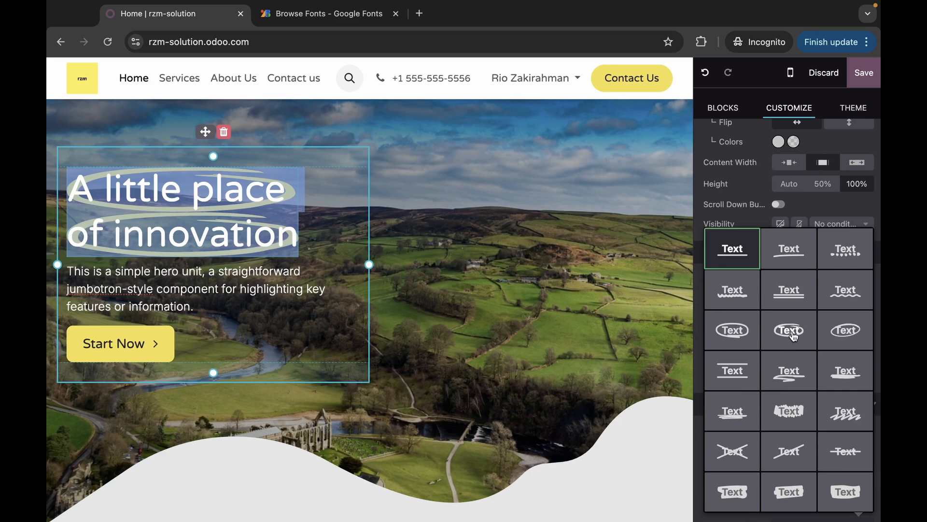
pyautogui.scroll(-1, 793, 335)
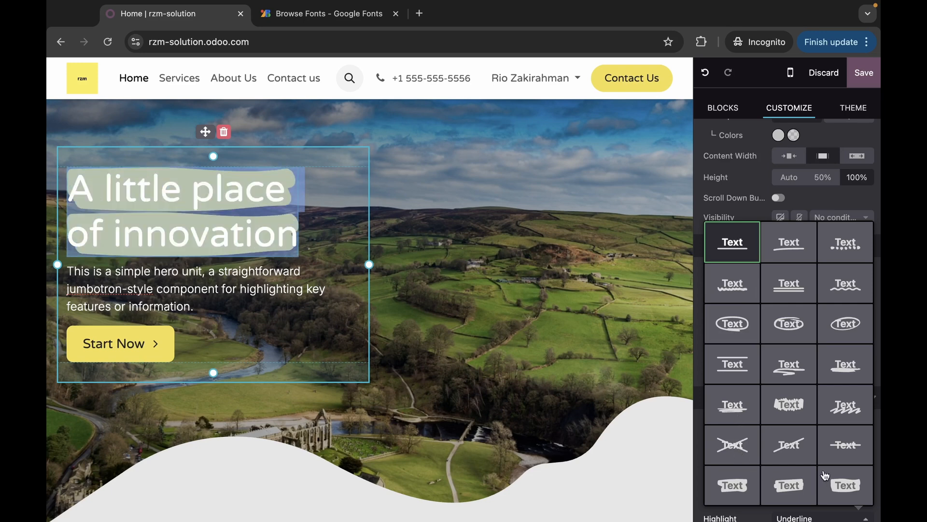
pyautogui.click(544, 223)
pyautogui.moveTo(314, 238); pyautogui.dragTo(68, 196)
pyautogui.scroll(-5, 821, 382)
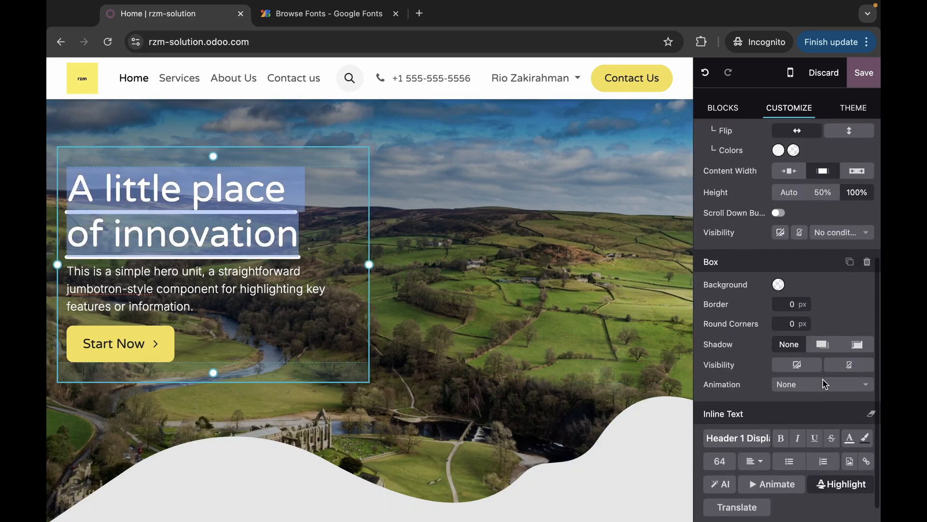
pyautogui.click(829, 483)
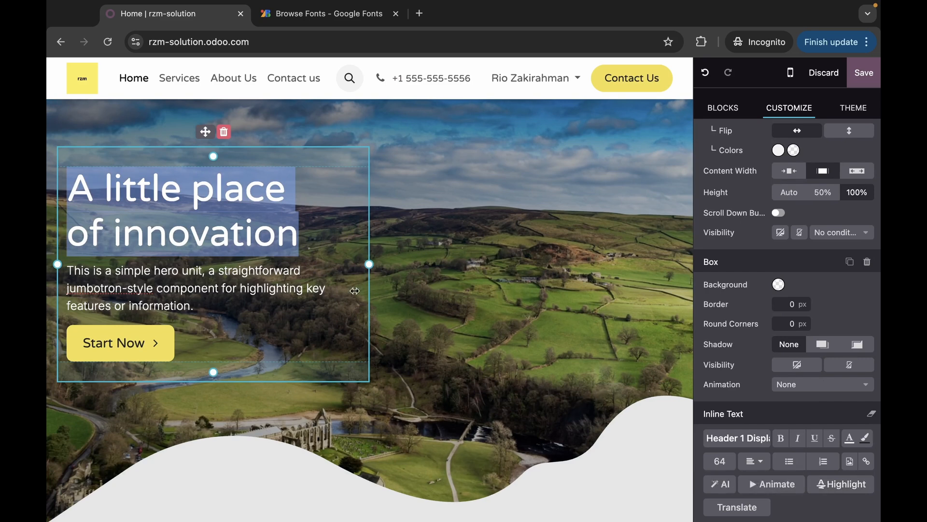
# - Select the hero paragraph and try strike-through and yellow marker highlights on it
pyautogui.click(325, 288)
pyautogui.moveTo(201, 305); pyautogui.dragTo(58, 267)
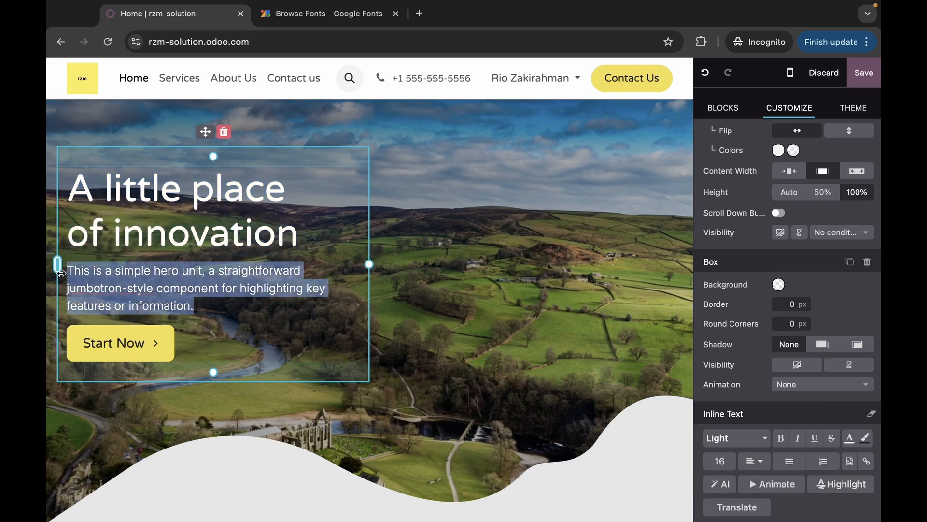
pyautogui.scroll(-1, 750, 345)
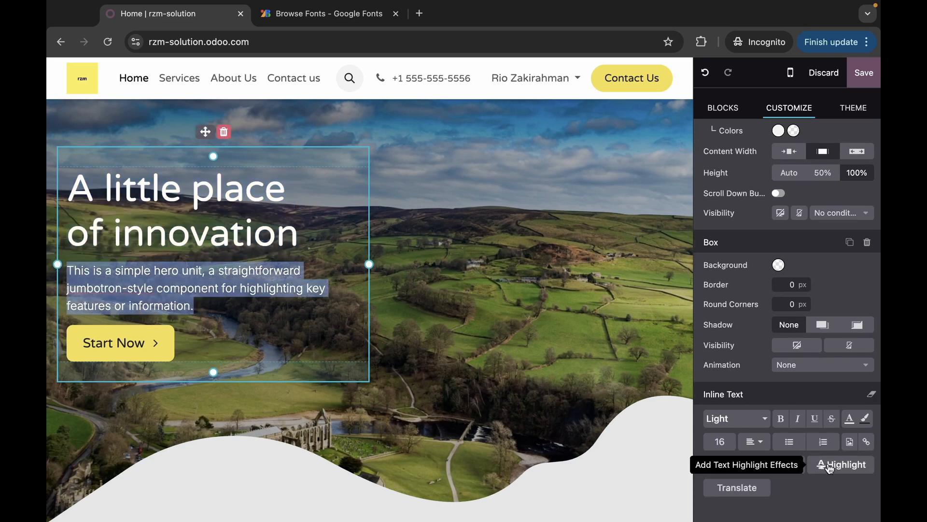
pyautogui.click(843, 439)
pyautogui.scroll(-5, 773, 386)
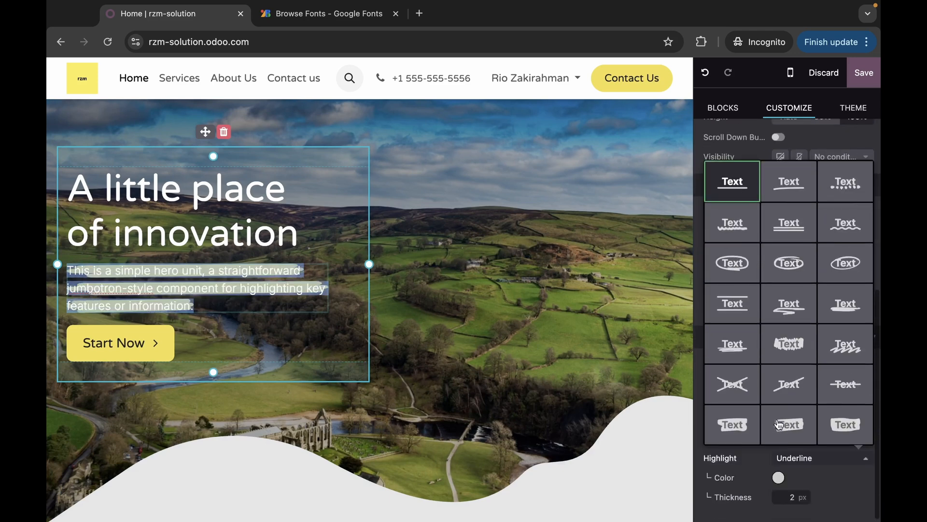
pyautogui.click(733, 385)
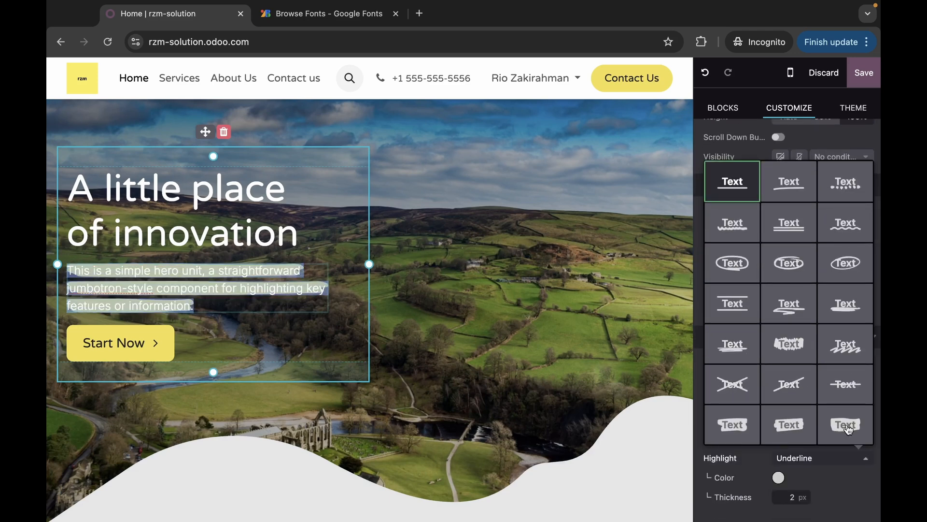
pyautogui.click(805, 436)
pyautogui.click(503, 321)
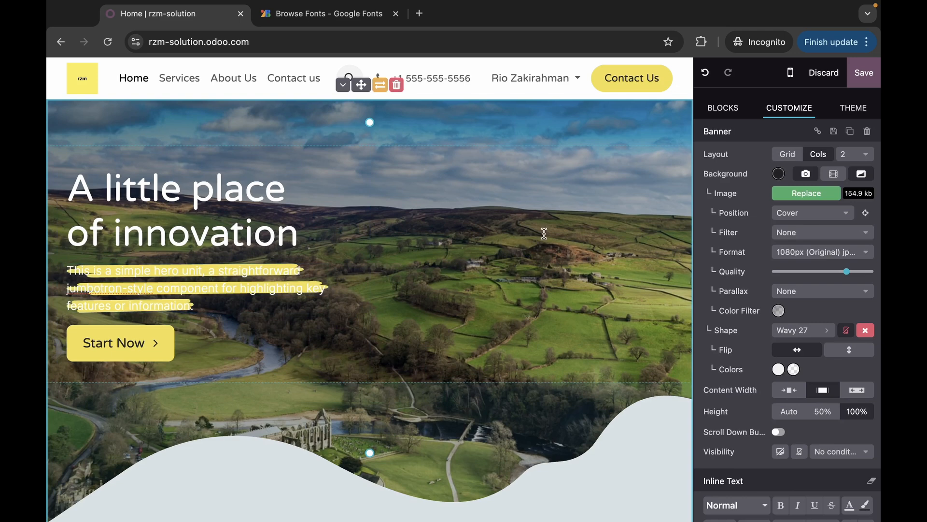
# - Reselect the hero paragraph and apply the yellow wavy Freehand 3 underline highlight
pyautogui.click(337, 233)
pyautogui.tripleClick(162, 275)
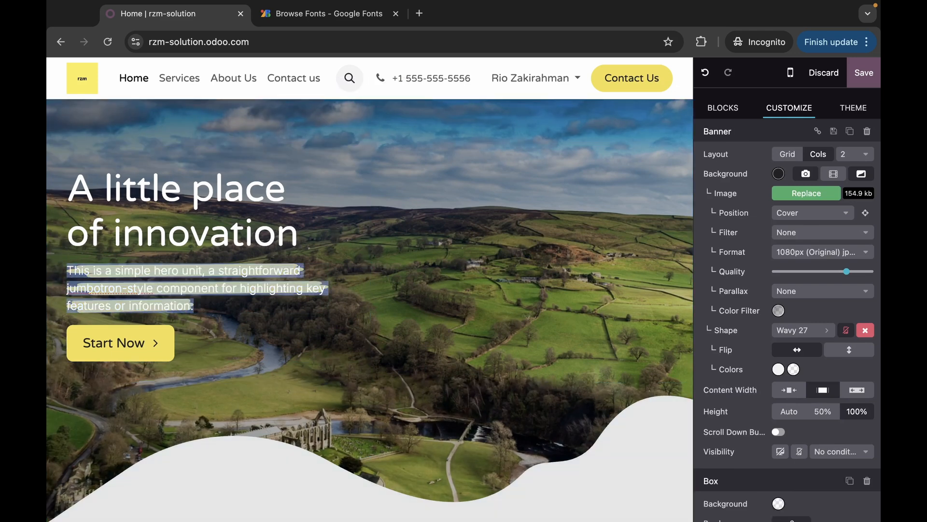
pyautogui.scroll(-5, 838, 315)
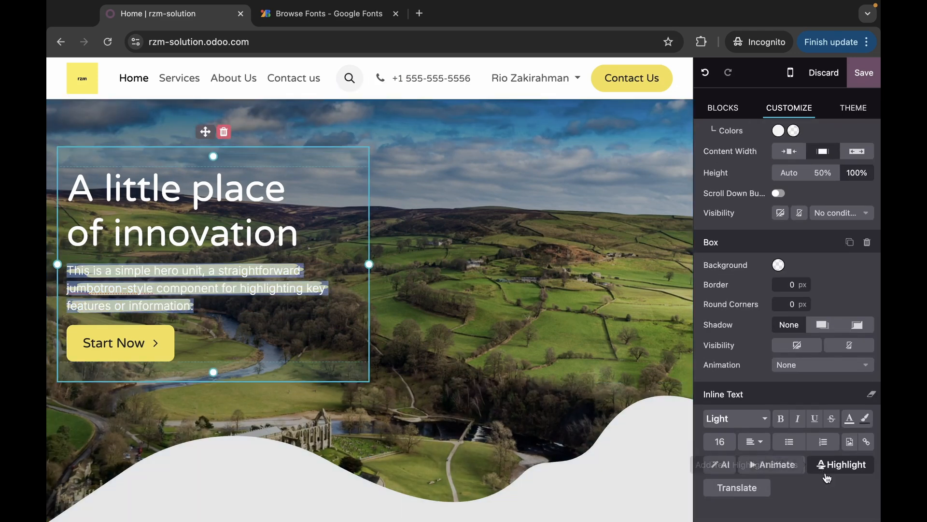
pyautogui.click(830, 466)
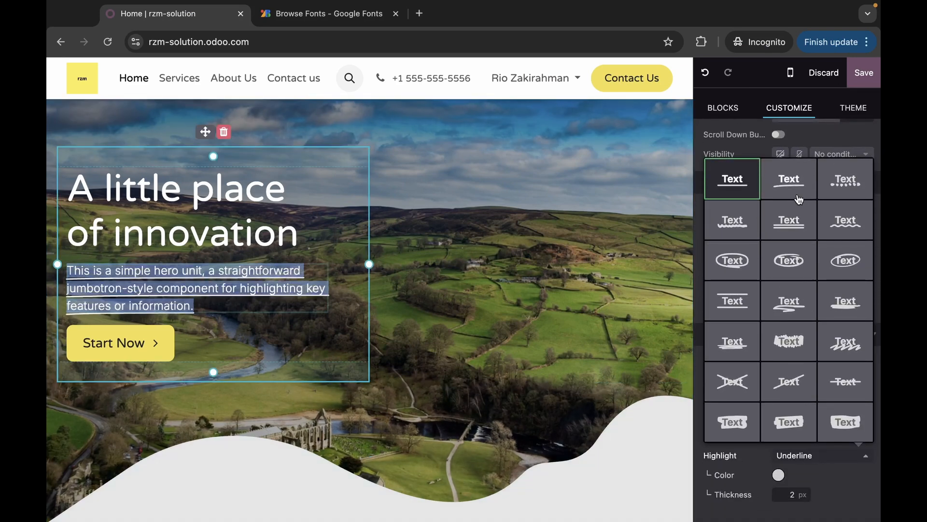
pyautogui.click(742, 230)
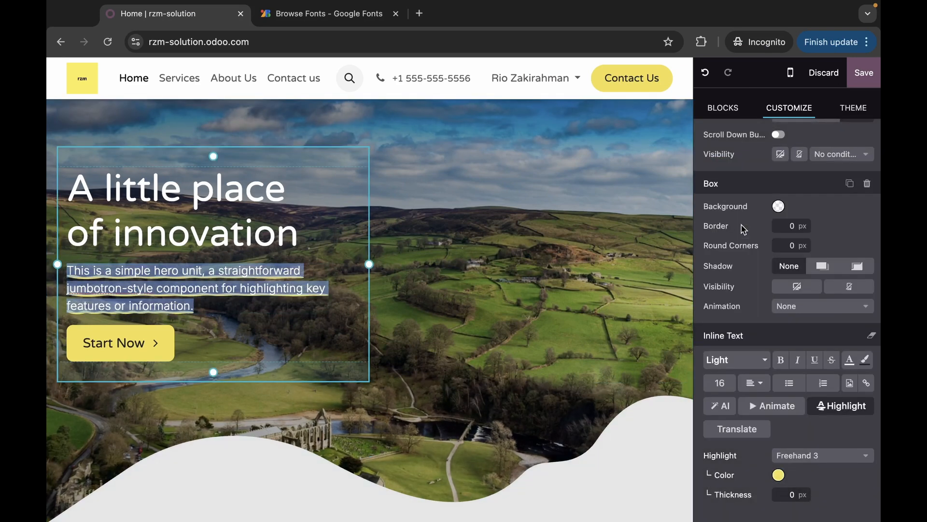
pyautogui.click(410, 344)
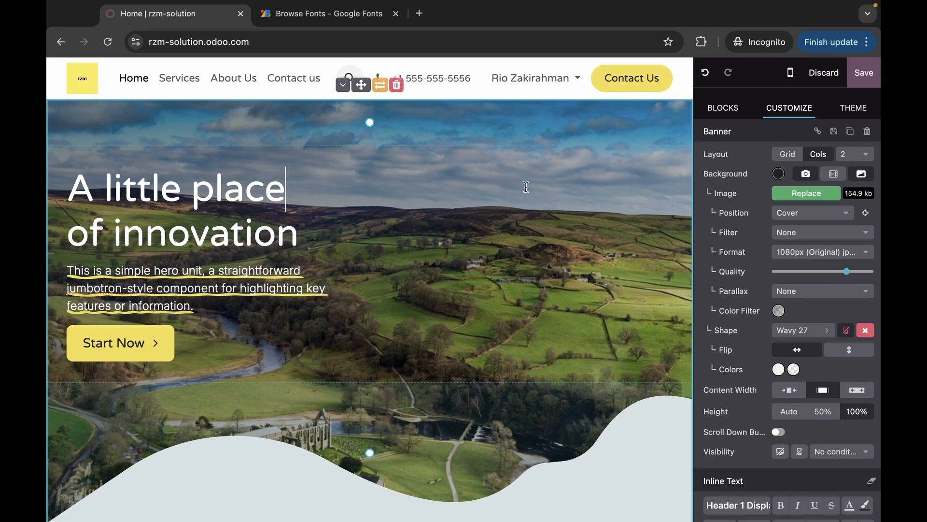
# - Switch the theme's Page Layout to Postcard
pyautogui.click(259, 318)
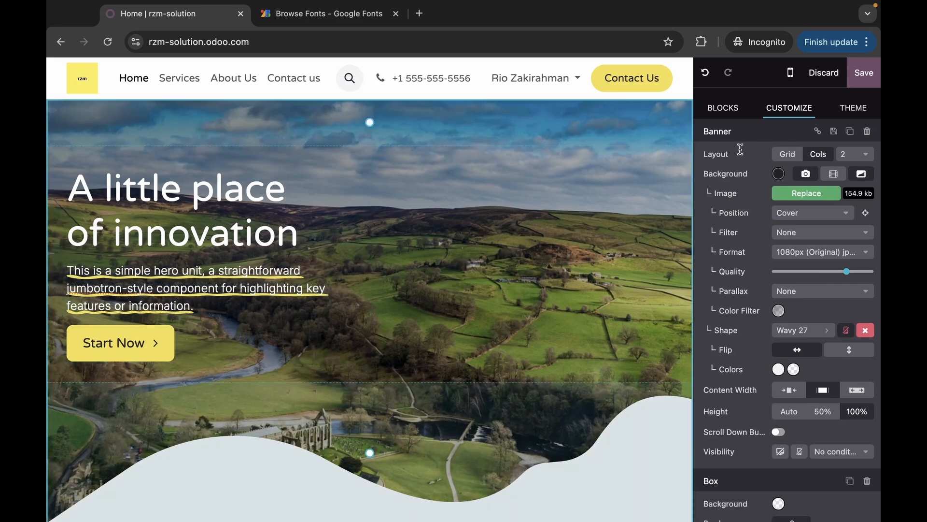
pyautogui.click(855, 109)
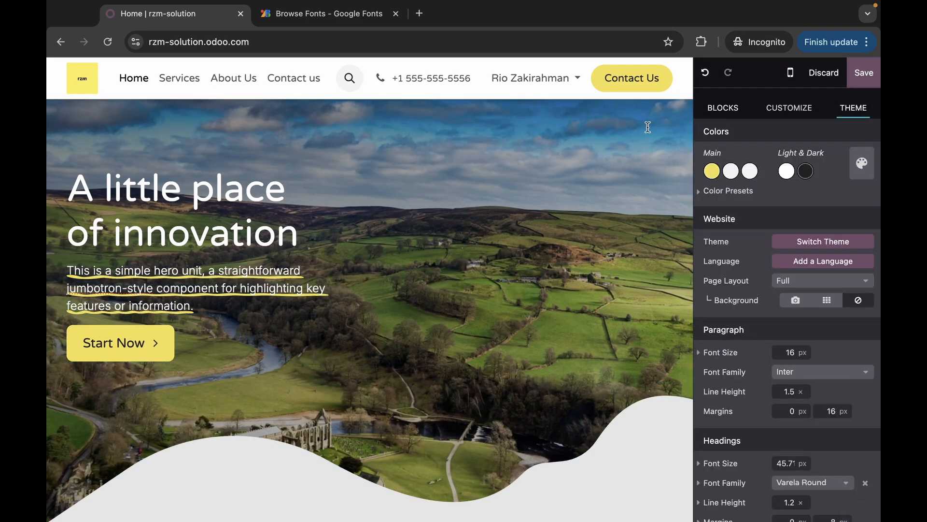
pyautogui.click(401, 235)
pyautogui.click(785, 285)
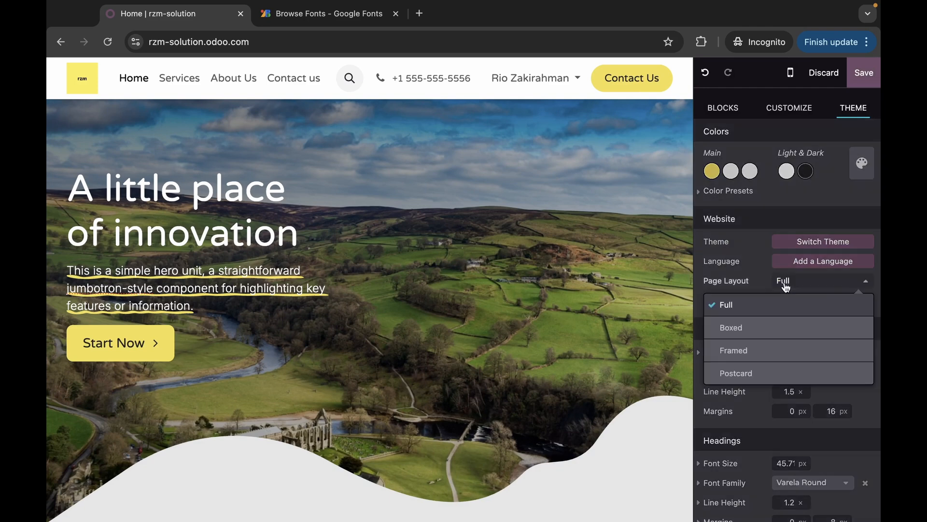
pyautogui.click(755, 366)
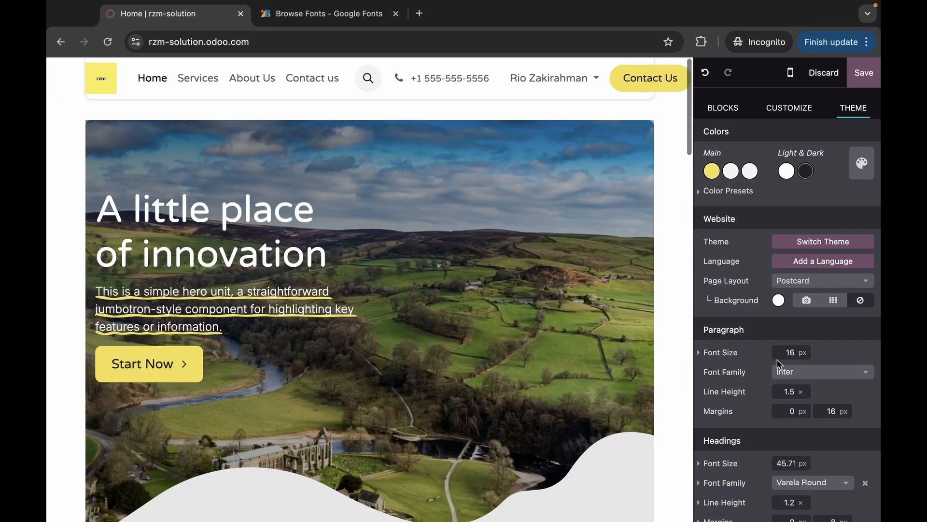
# - Compare the Framed, Boxed and Full page layouts, then settle back on Postcard
pyautogui.click(829, 283)
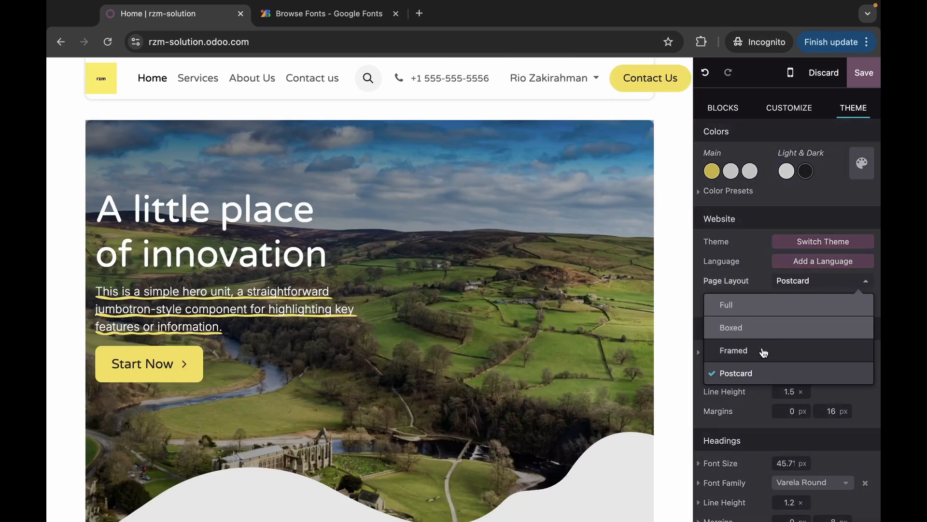
pyautogui.click(762, 352)
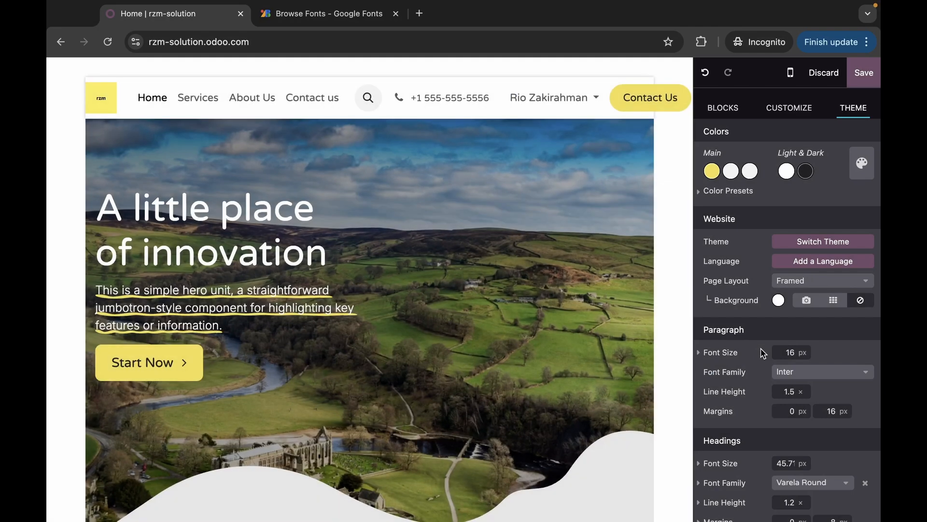
pyautogui.click(820, 280)
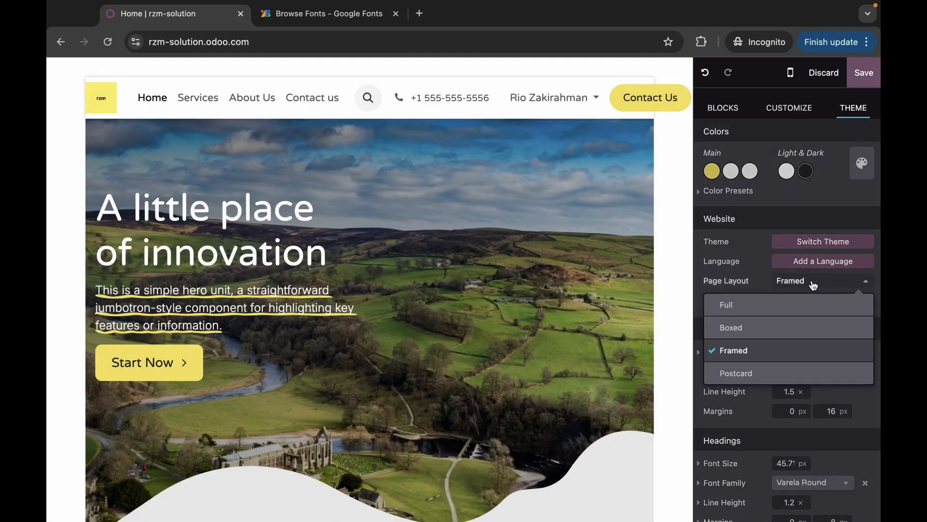
pyautogui.click(759, 335)
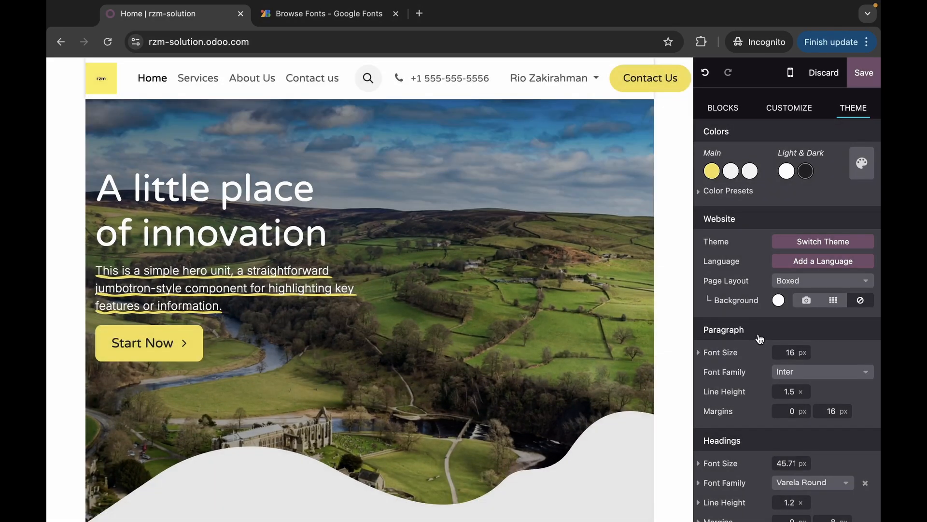
pyautogui.click(803, 283)
pyautogui.click(792, 309)
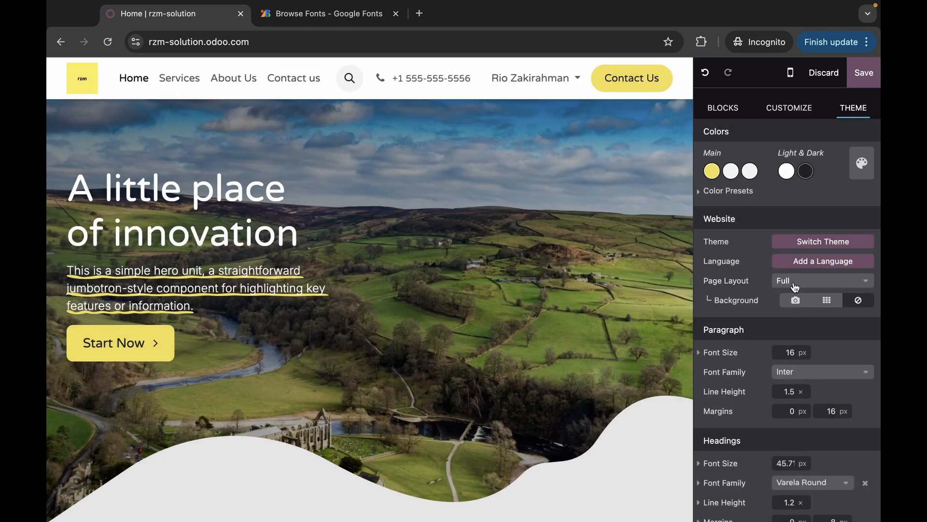
pyautogui.click(794, 287)
pyautogui.click(757, 372)
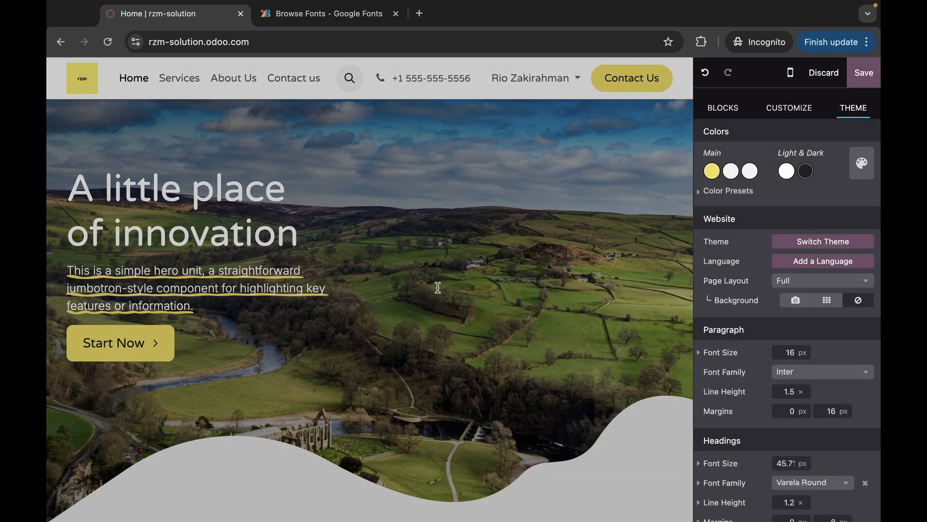
pyautogui.scroll(-10, 505, 252)
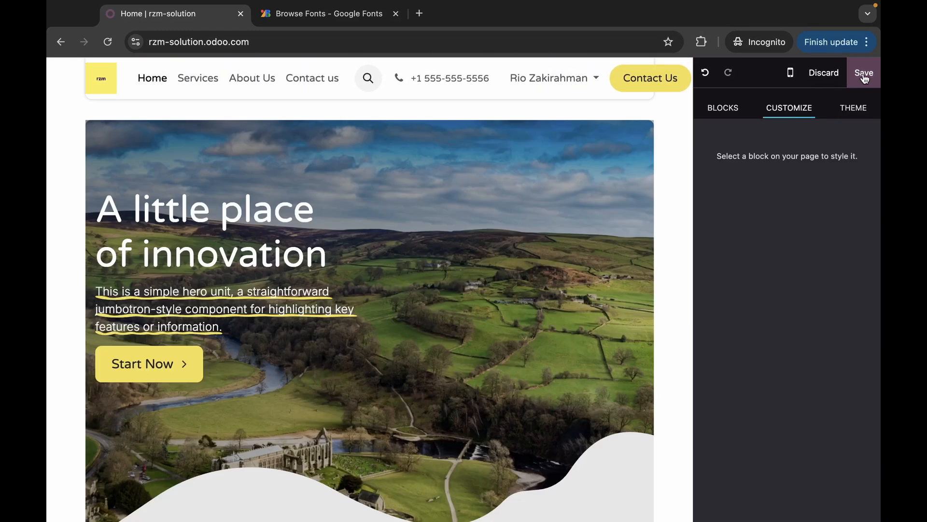
# - Save the Postcard layout and highlight edits, then scroll down to the Features section
pyautogui.click(864, 74)
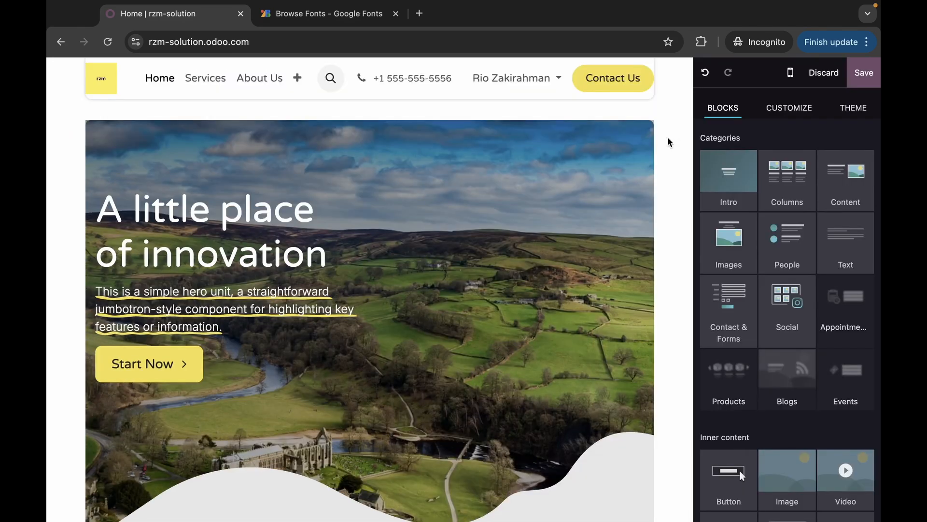
pyautogui.scroll(-8, 668, 140)
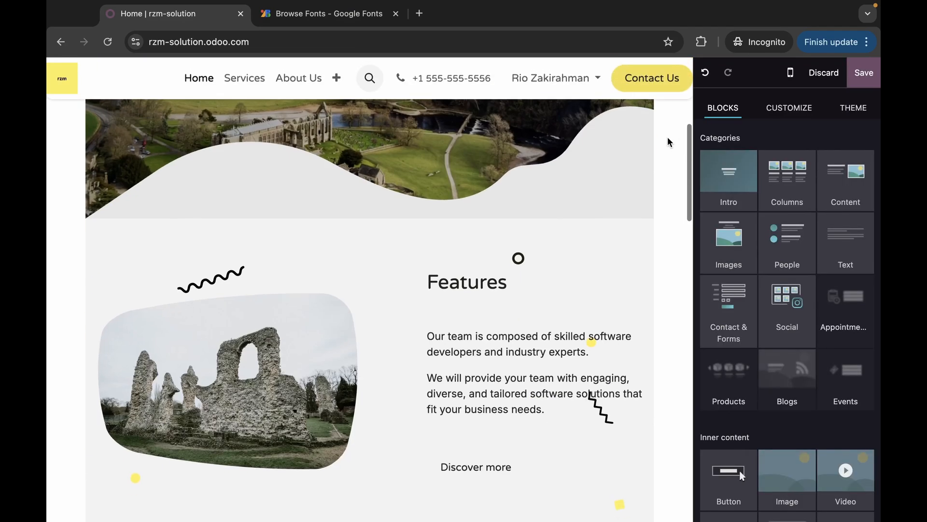
pyautogui.scroll(7, 668, 140)
pyautogui.scroll(2, 668, 138)
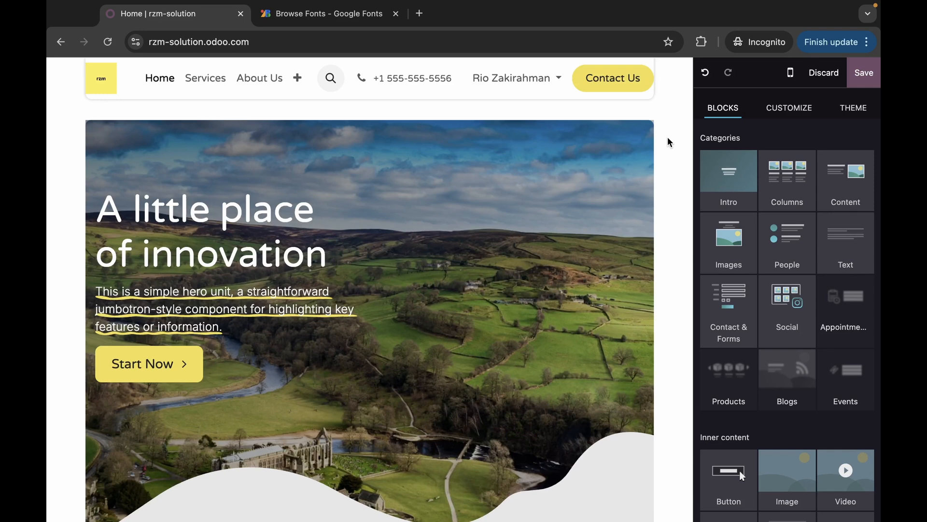
pyautogui.scroll(-8, 605, 203)
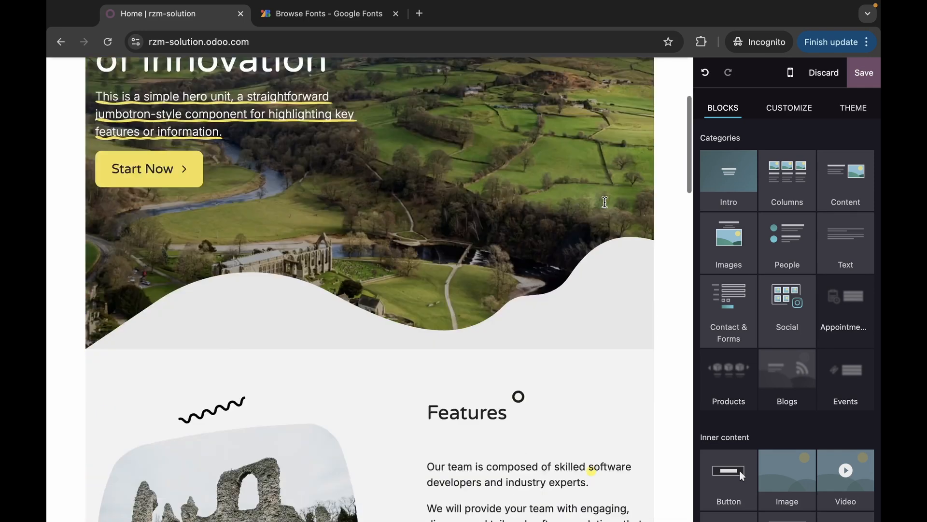
# - Give the Features image an On Scroll animation with Slide effect, direction From Left
pyautogui.click(217, 314)
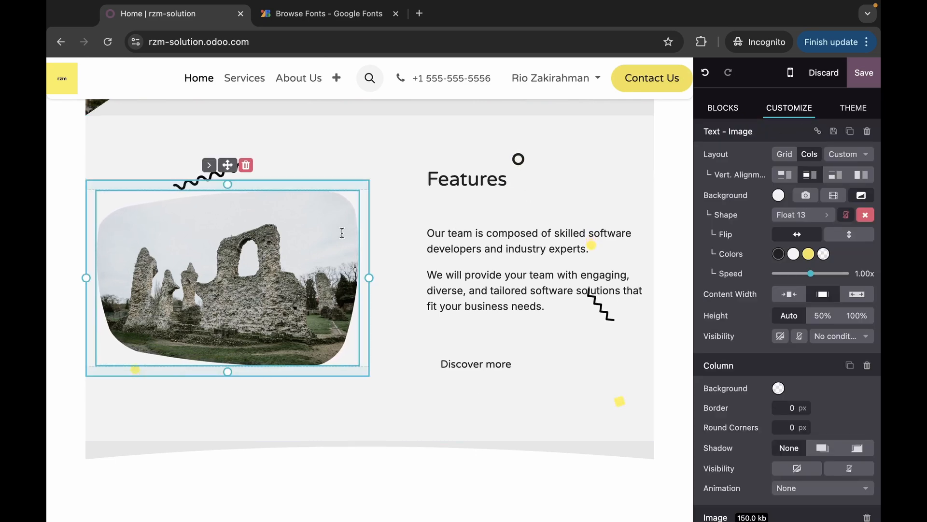
pyautogui.scroll(-6, 733, 334)
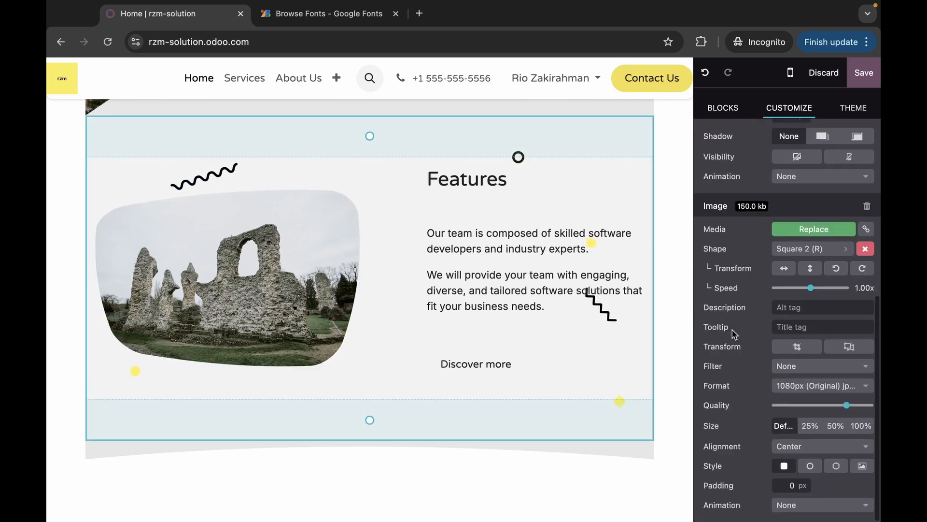
pyautogui.click(809, 506)
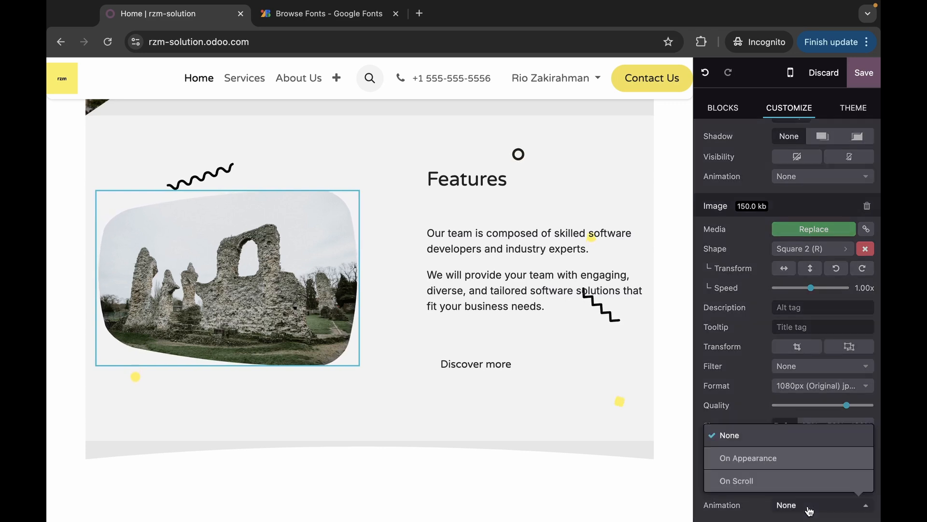
pyautogui.click(781, 488)
pyautogui.scroll(-2, 733, 425)
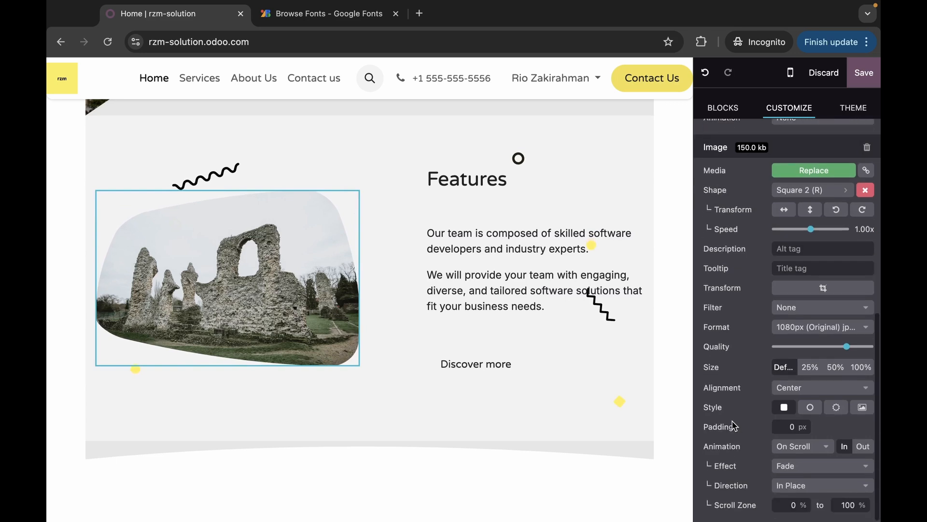
pyautogui.click(793, 466)
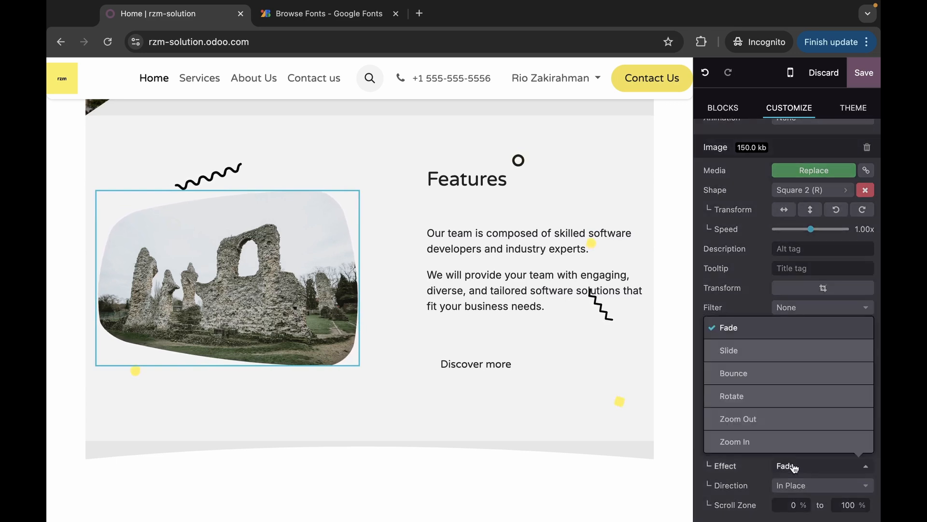
pyautogui.click(750, 351)
pyautogui.click(806, 484)
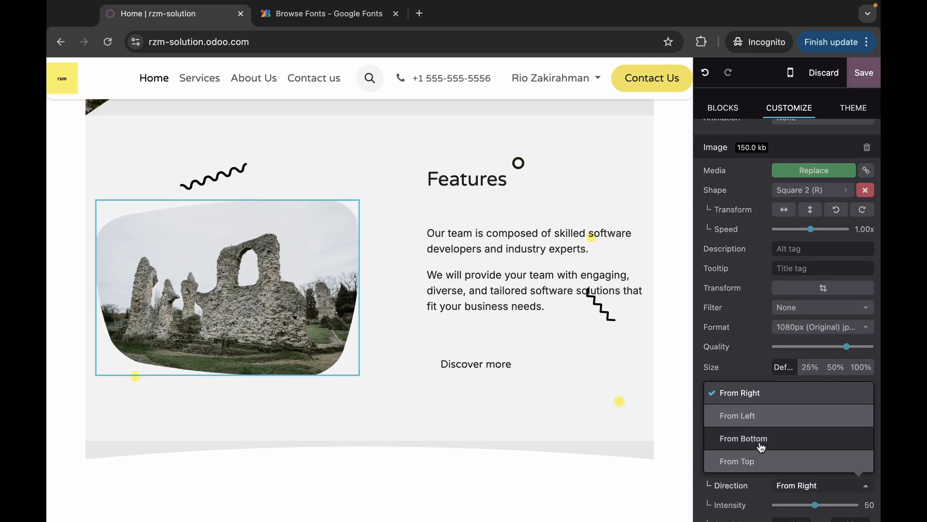
pyautogui.click(747, 418)
pyautogui.scroll(-1, 734, 405)
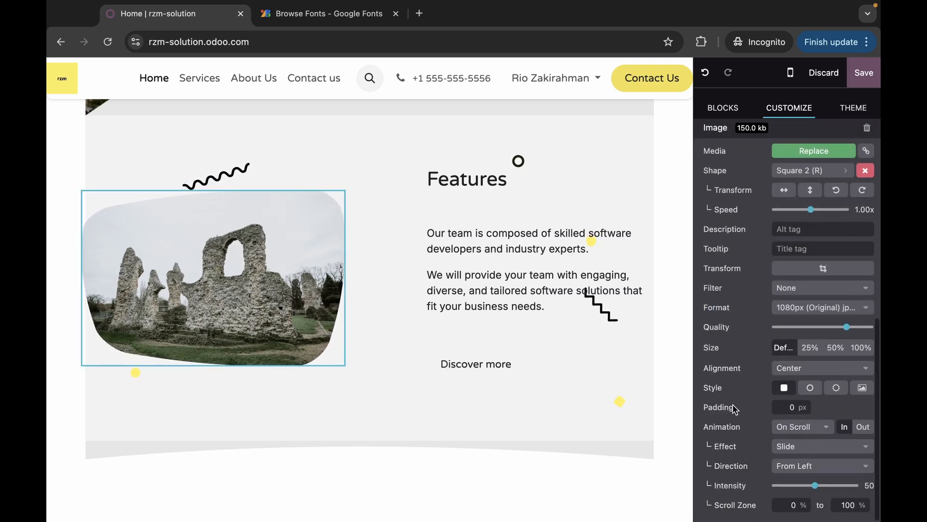
pyautogui.click(640, 259)
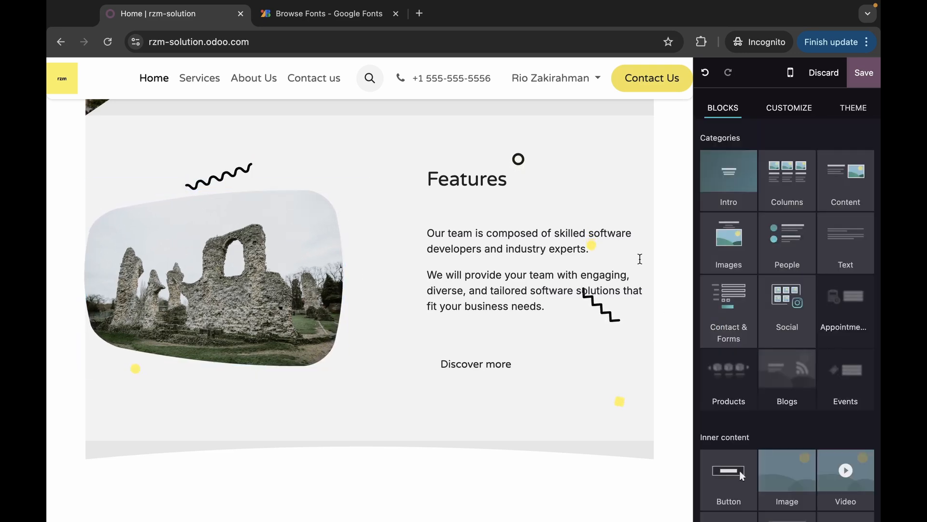
pyautogui.scroll(10, 640, 259)
pyautogui.scroll(-5, 640, 258)
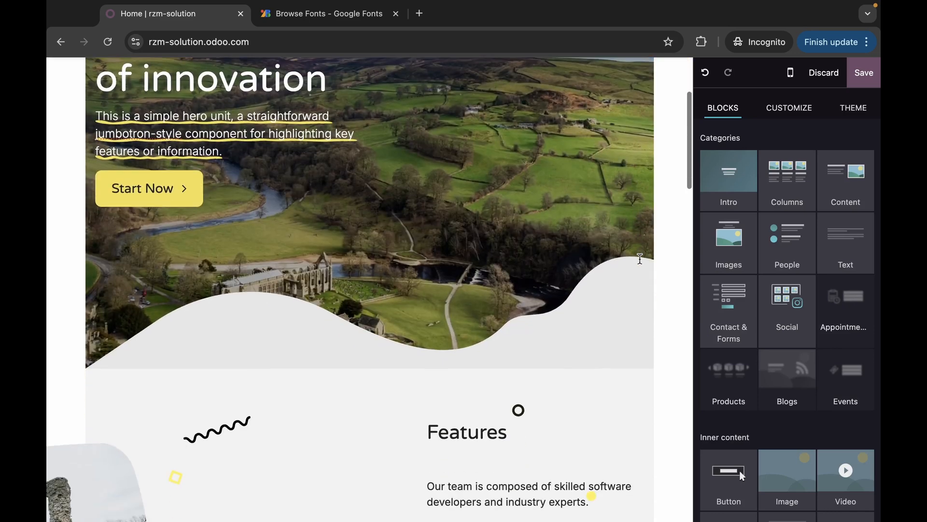
# - Scroll up and down the homepage to review the finished edits
pyautogui.scroll(-5, 640, 258)
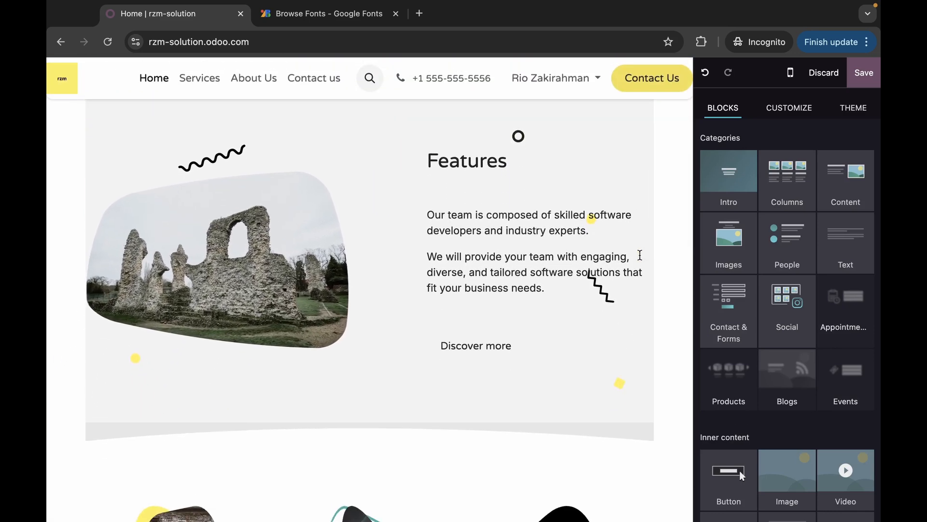
pyautogui.scroll(-1, 640, 256)
pyautogui.scroll(-1, 640, 255)
pyautogui.scroll(3, 639, 254)
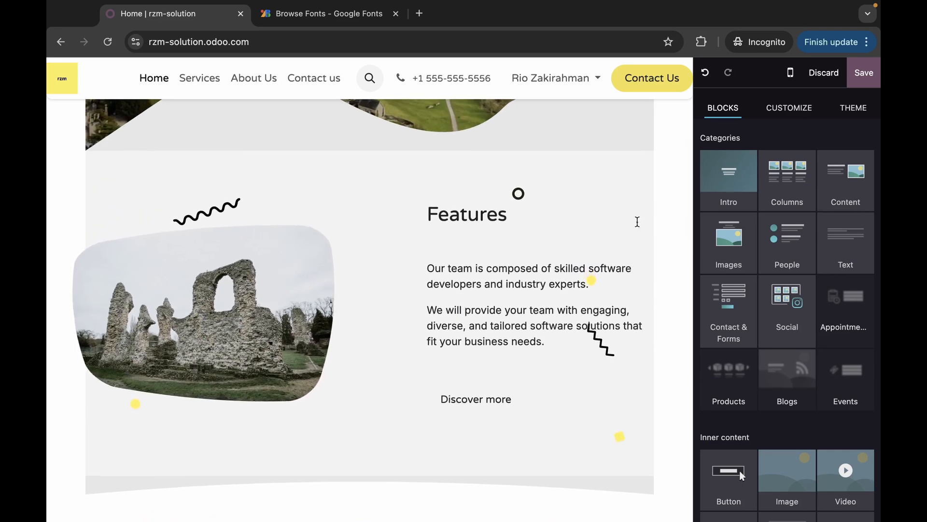
pyautogui.scroll(5, 638, 222)
pyautogui.scroll(-6, 666, 186)
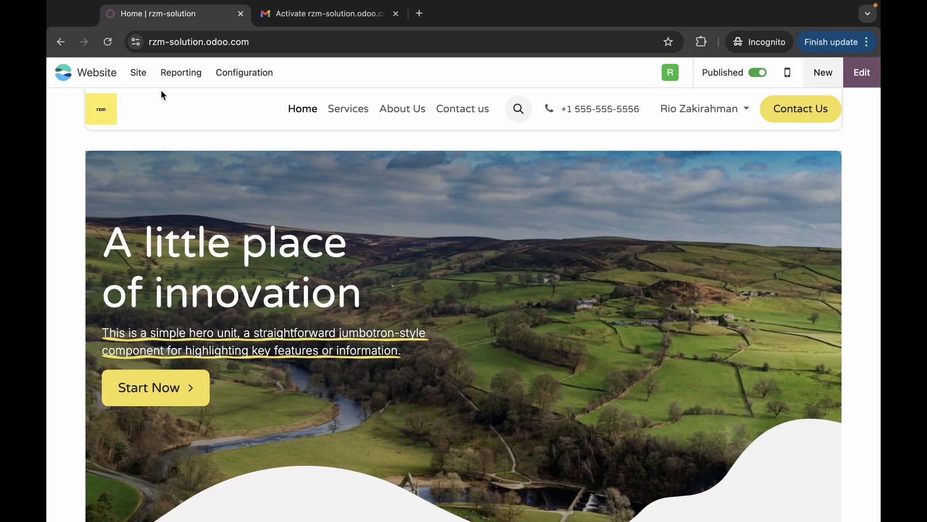
# - In Site > Optimize SEO, set the homepage title to 'RZM - Solution'
pyautogui.click(139, 72)
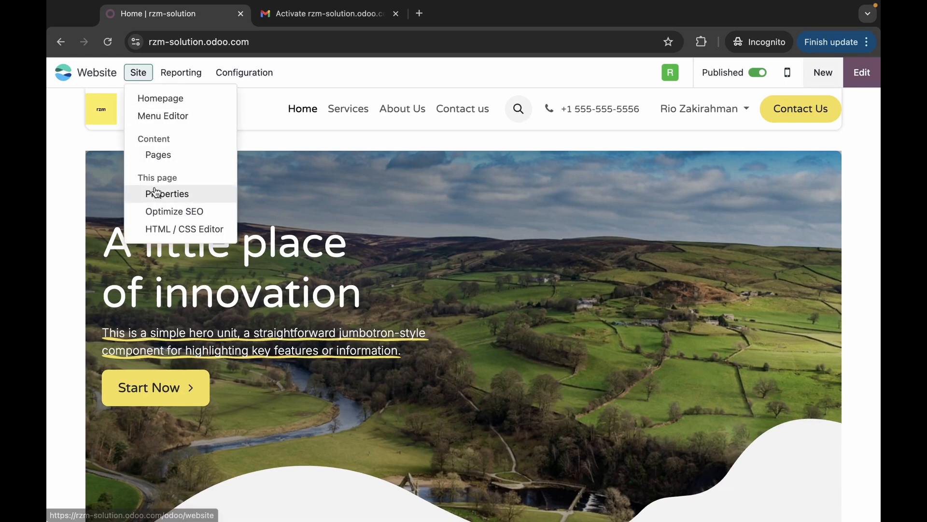
pyautogui.click(158, 218)
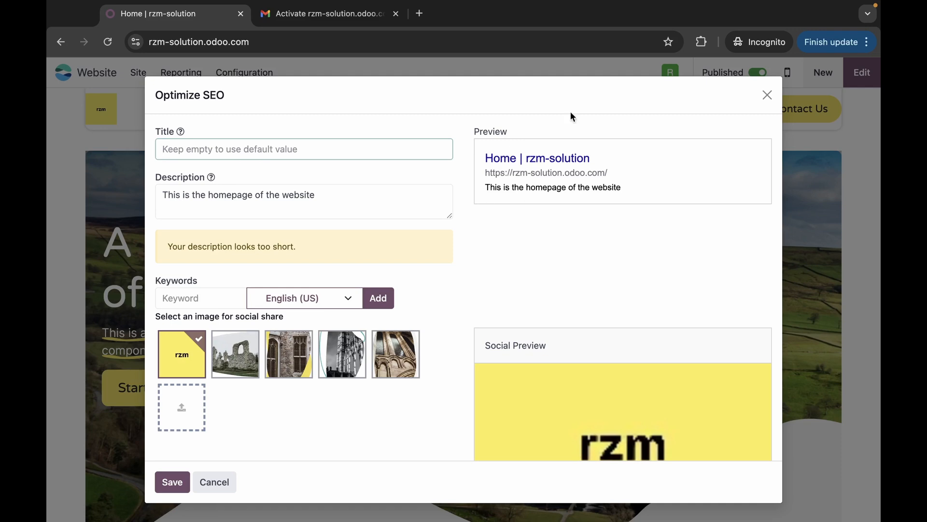
pyautogui.click(367, 200)
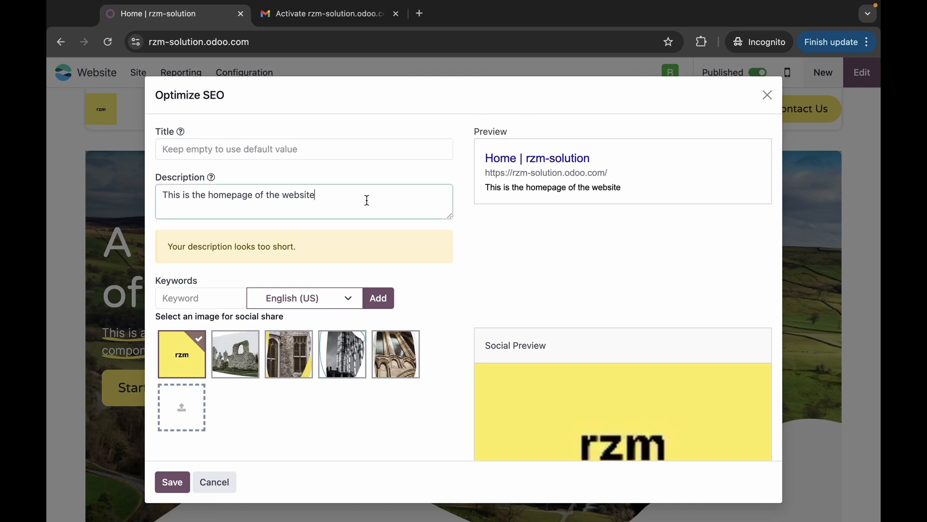
pyautogui.click(167, 149)
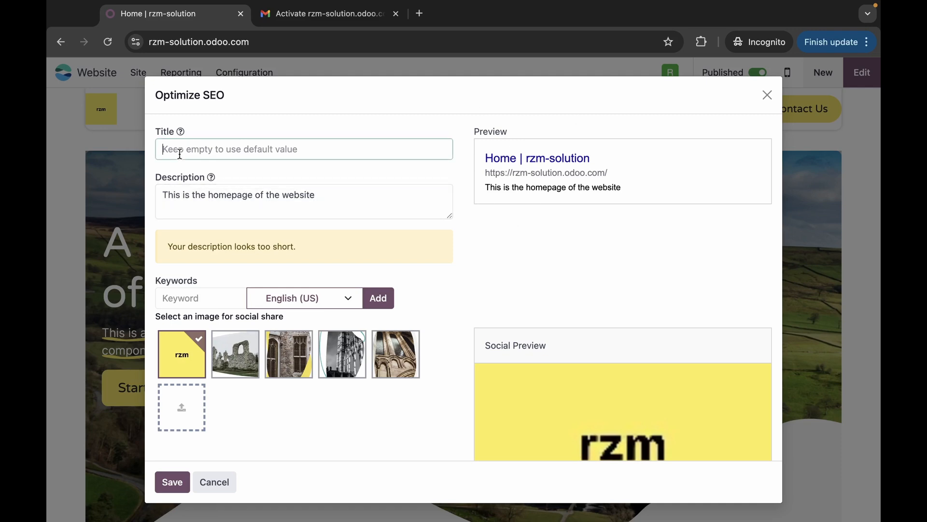
pyautogui.write('Rzm')
pyautogui.press('BackSpace')
pyautogui.press('BackSpace')
pyautogui.press('BackSpace')
pyautogui.write('Rzm')
pyautogui.press('BackSpace')
pyautogui.press('BackSpace')
pyautogui.write('ZM - Sil')
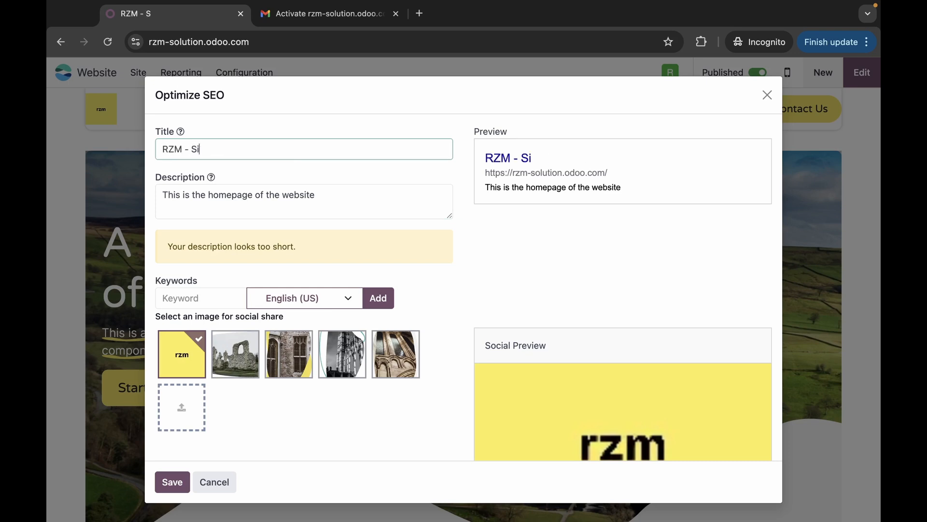
pyautogui.press('BackSpace')
pyautogui.press('BackSpace')
pyautogui.write('olution')
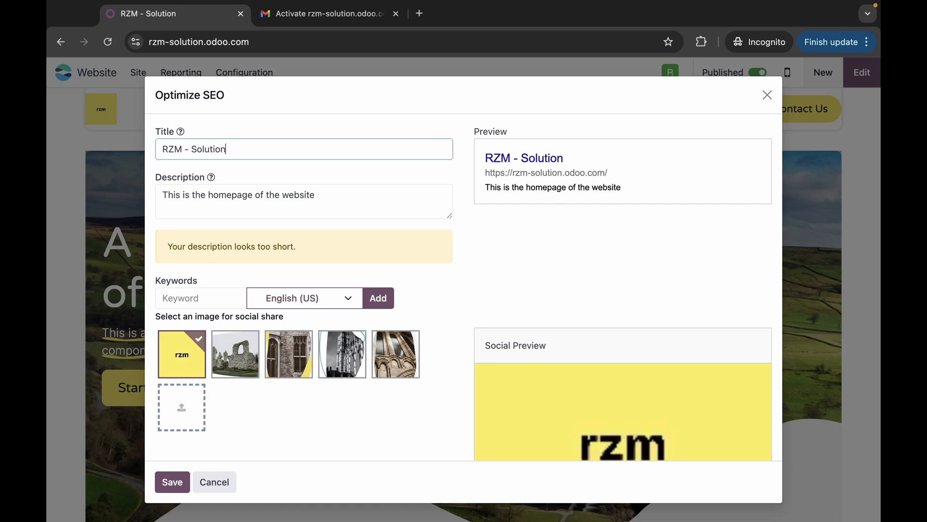
# - Replace the SEO description with 'We provide software solution for your business'
pyautogui.moveTo(337, 197); pyautogui.dragTo(149, 196)
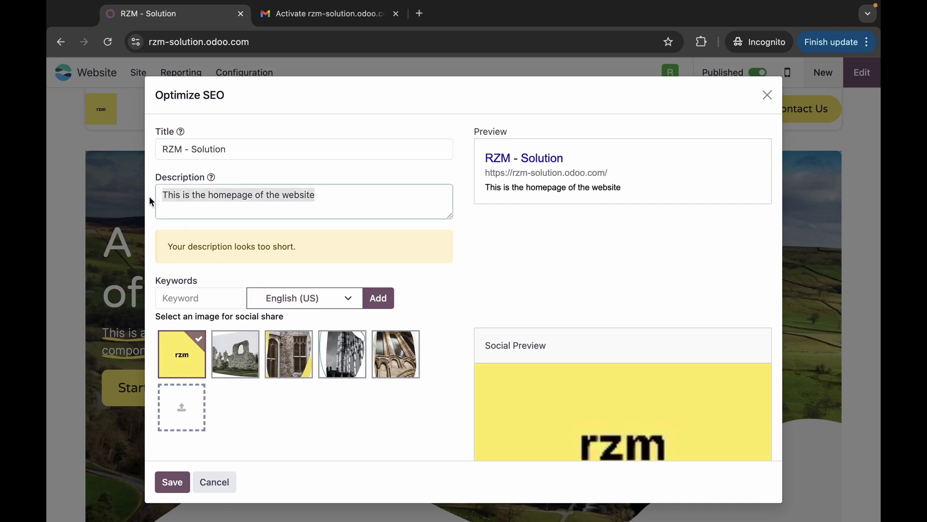
pyautogui.write('We')
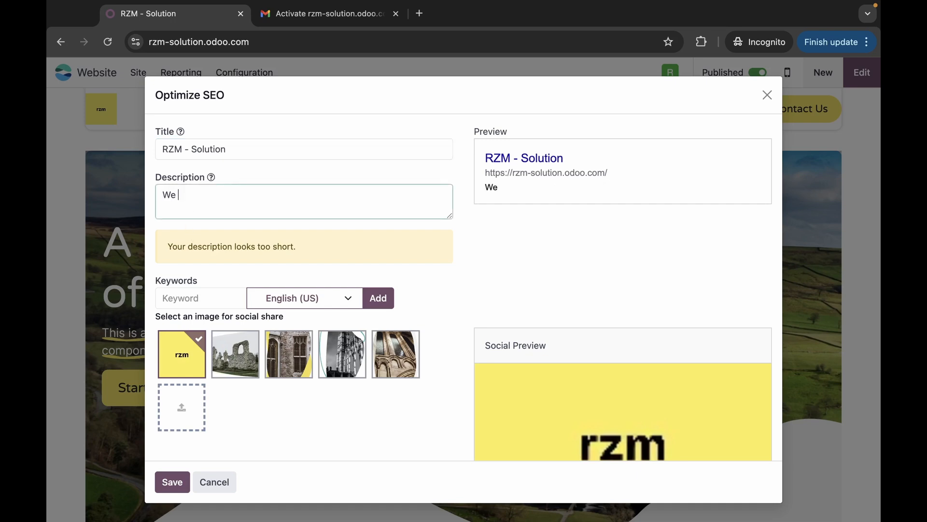
pyautogui.write(' are sof')
pyautogui.press('BackSpace')
pyautogui.press('BackSpace')
pyautogui.press('BackSpace')
pyautogui.write('om')
pyautogui.press('BackSpace')
pyautogui.press('BackSpace')
pyautogui.press('BackSpace')
pyautogui.press('BackSpace')
pyautogui.press('BackSpace')
pyautogui.press('BackSpace')
pyautogui.write('provide ')
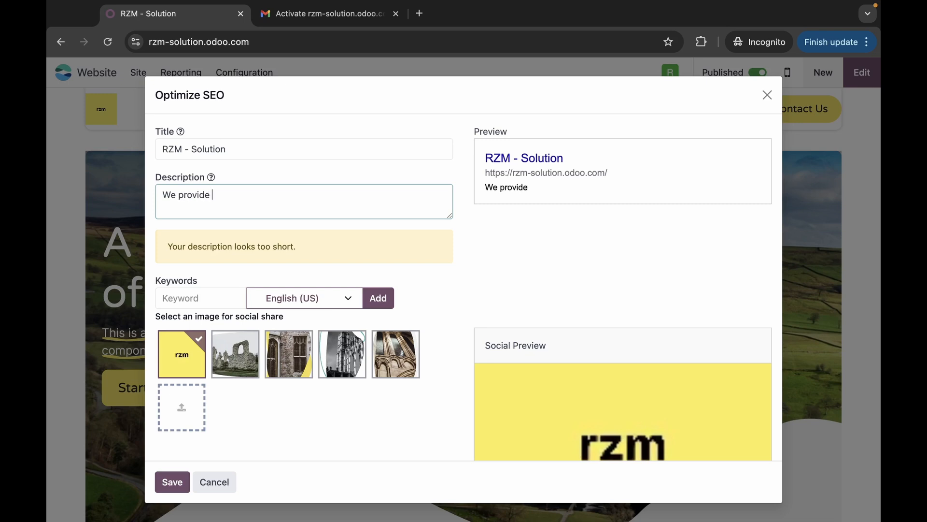
pyautogui.write('software solu')
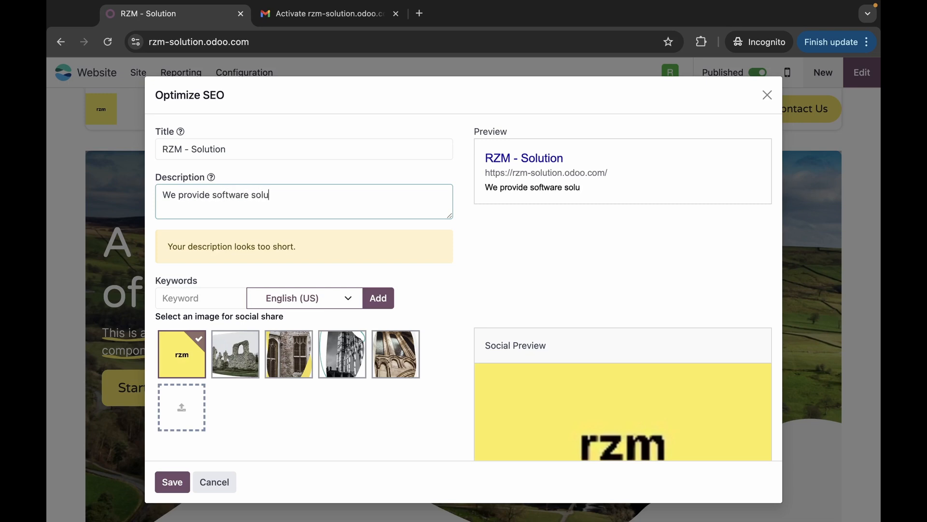
pyautogui.write('tion for your busines')
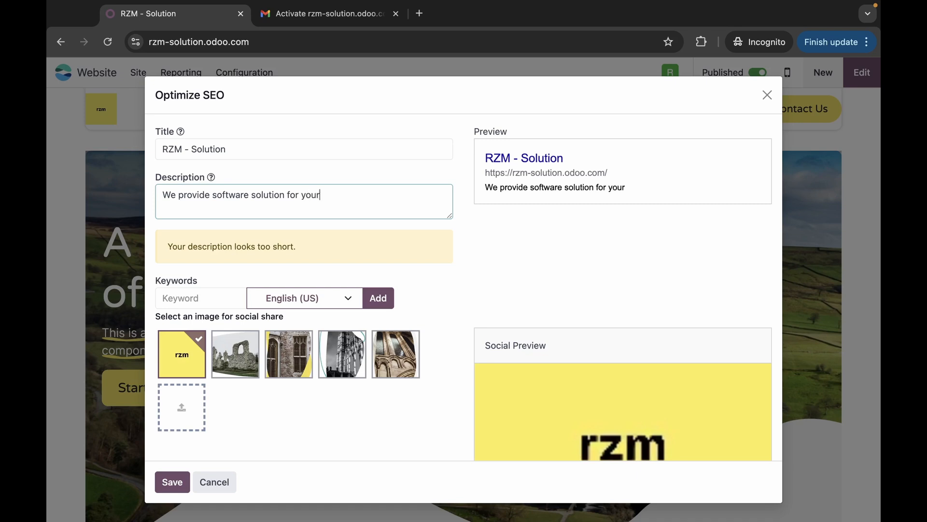
pyautogui.press('BackSpace')
pyautogui.press('BackSpace')
pyautogui.press('BackSpace')
pyautogui.press('BackSpace')
pyautogui.write('iness')
pyautogui.click(514, 294)
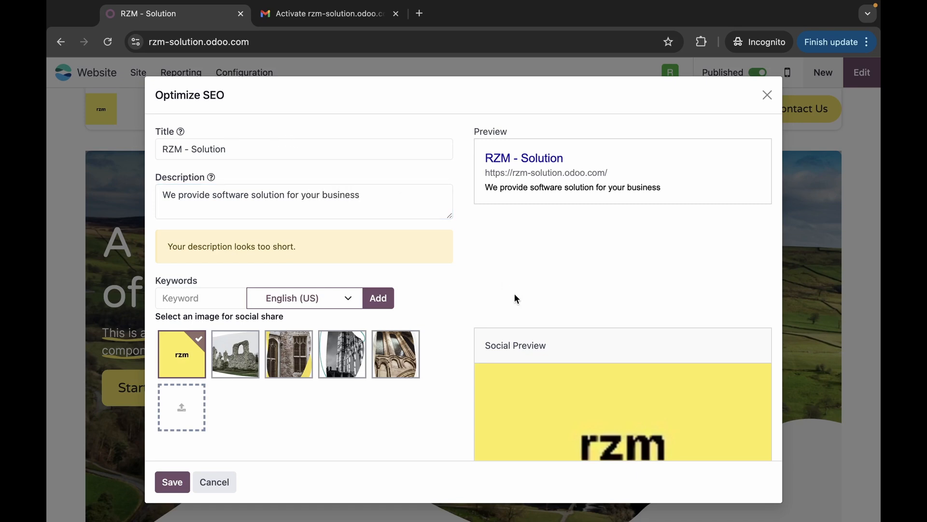
pyautogui.scroll(-2, 515, 294)
pyautogui.scroll(1, 498, 236)
# - Add 'software' as an SEO keyword and save the homepage SEO settings
pyautogui.click(218, 293)
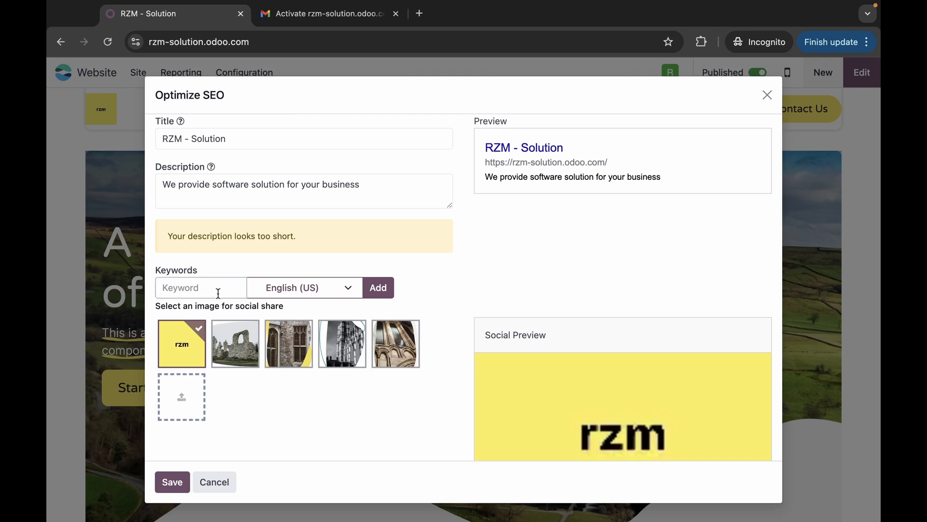
pyautogui.write('software')
pyautogui.click(378, 288)
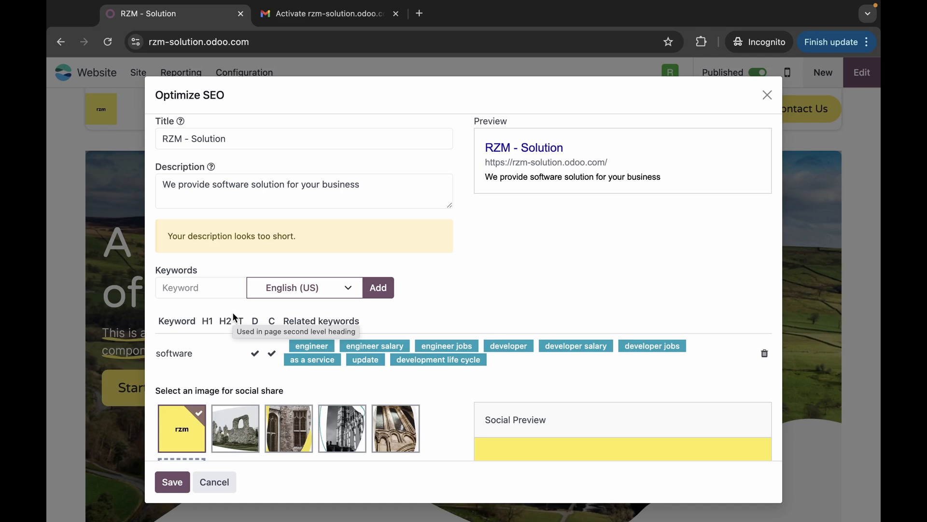
pyautogui.scroll(-5, 517, 302)
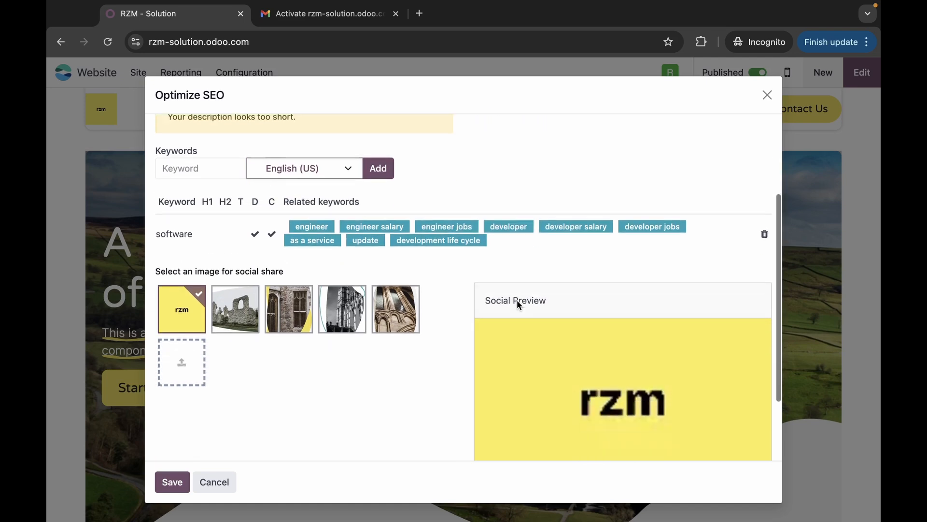
pyautogui.scroll(5, 514, 297)
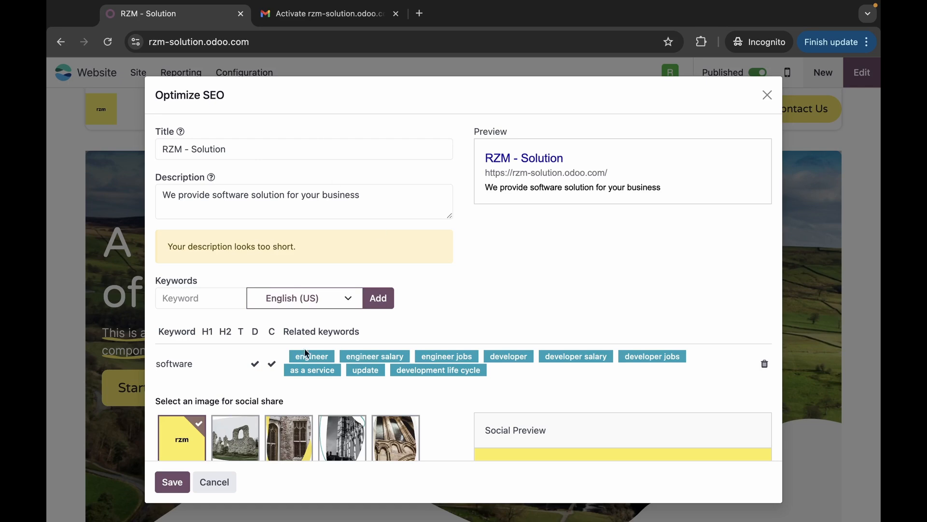
pyautogui.click(183, 483)
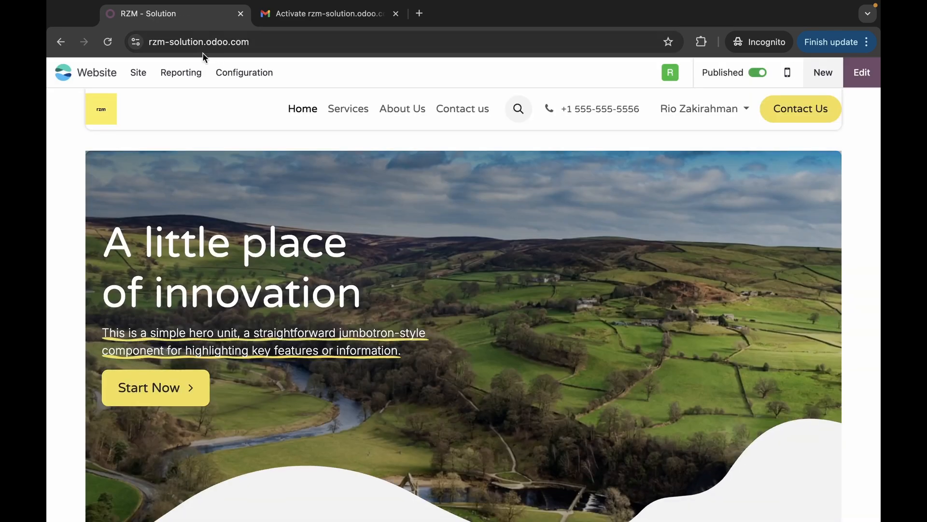
# - Go to the Services page and review its Optimize SEO settings, then cancel without changes
pyautogui.click(344, 111)
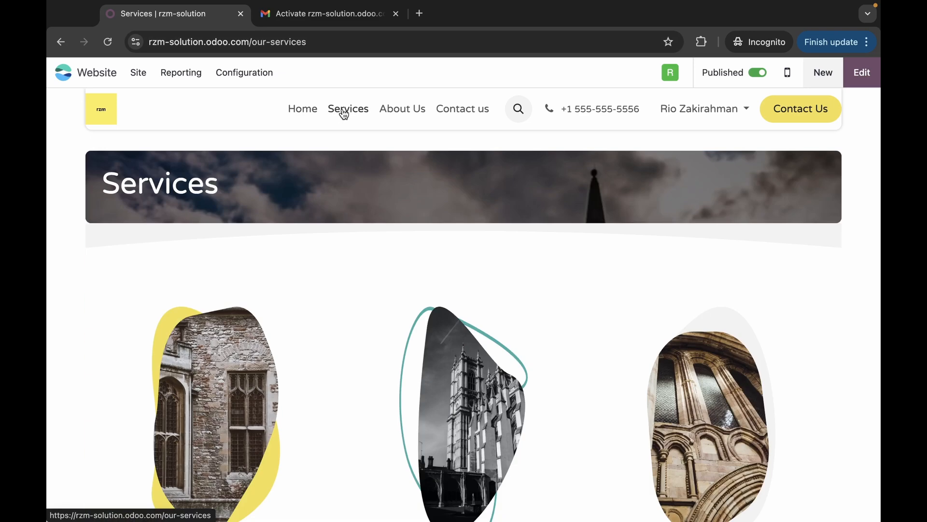
pyautogui.click(138, 74)
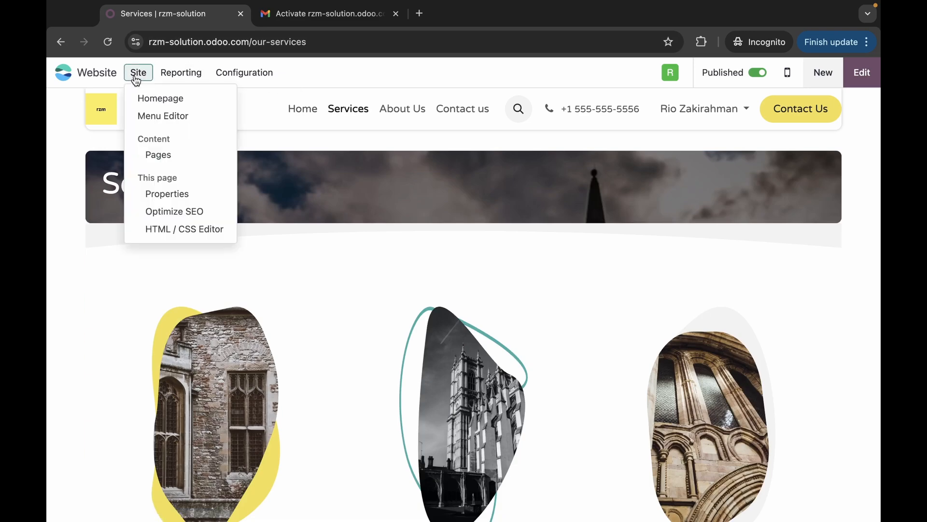
pyautogui.click(154, 211)
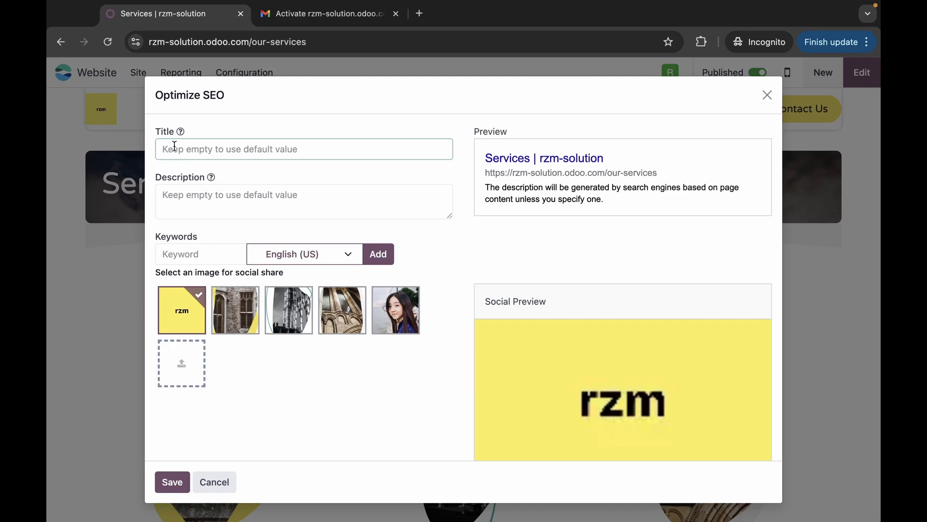
pyautogui.scroll(-3, 226, 232)
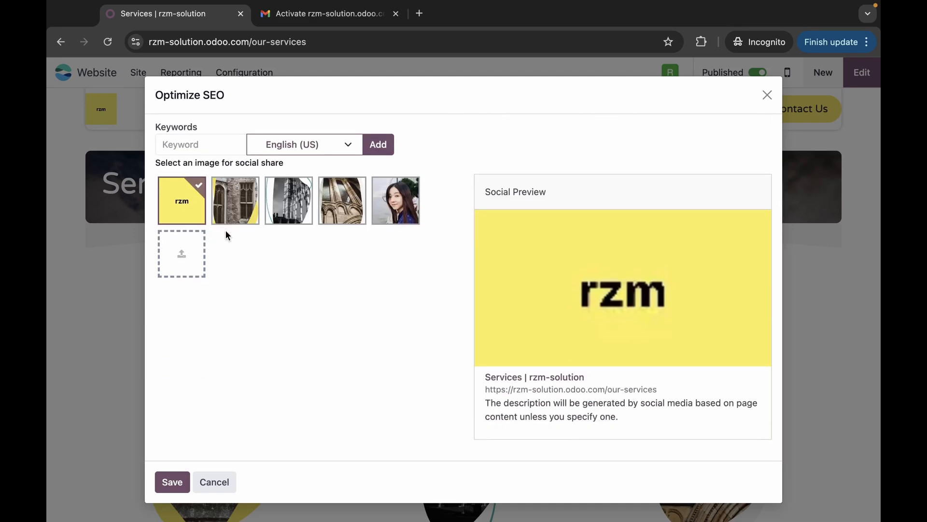
pyautogui.scroll(3, 225, 230)
pyautogui.click(212, 485)
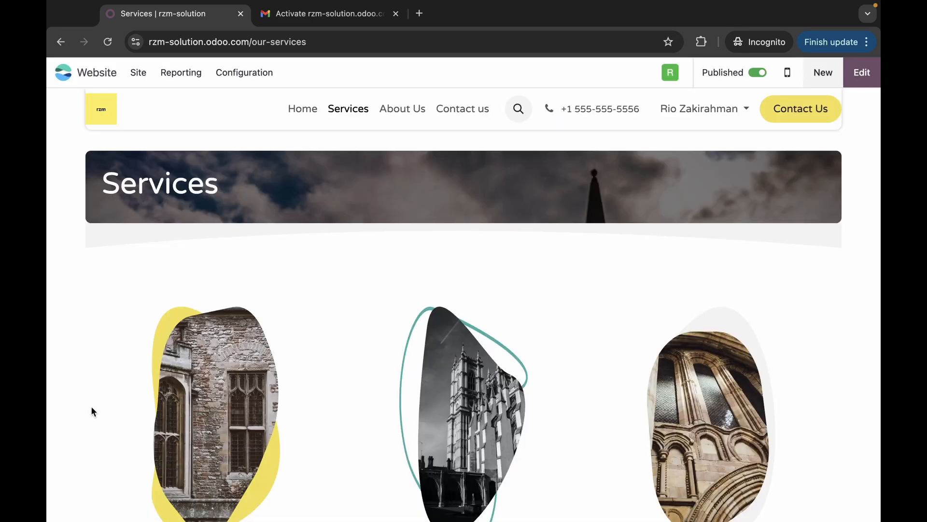